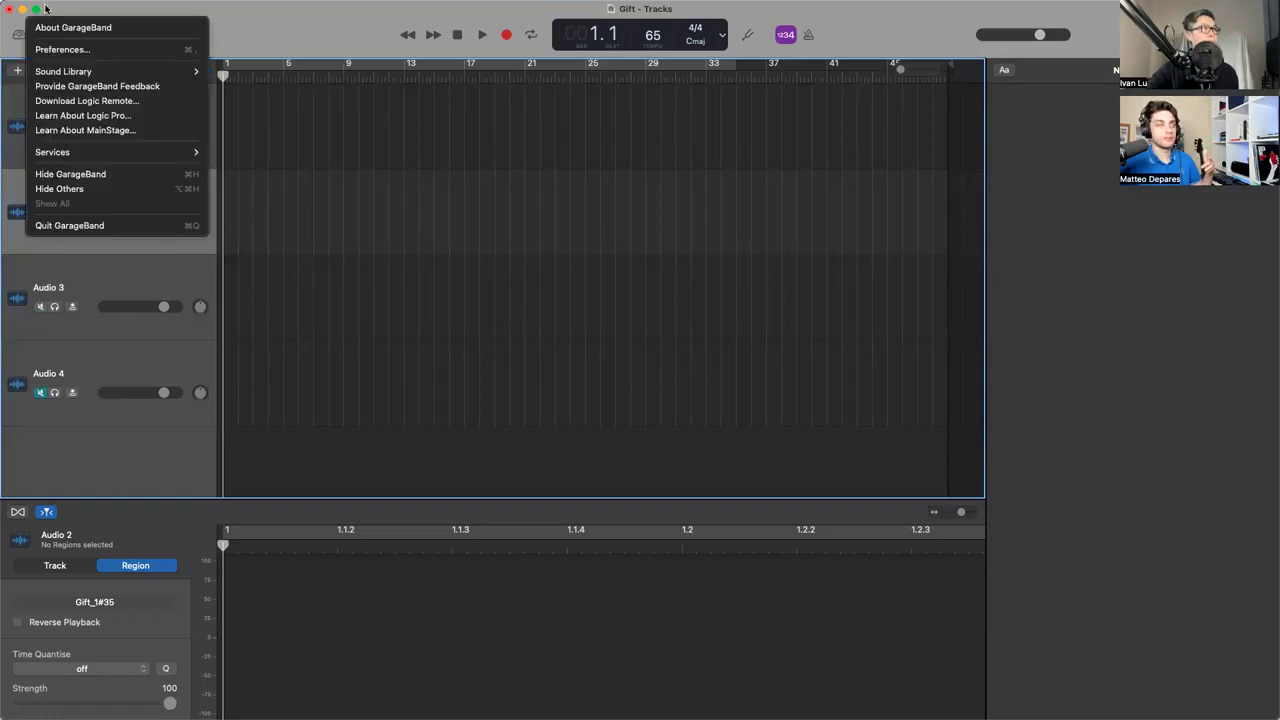
Set the audio preferences to output through External Headphones and take input from the Scarlett Solo USB
left_click(82, 8)
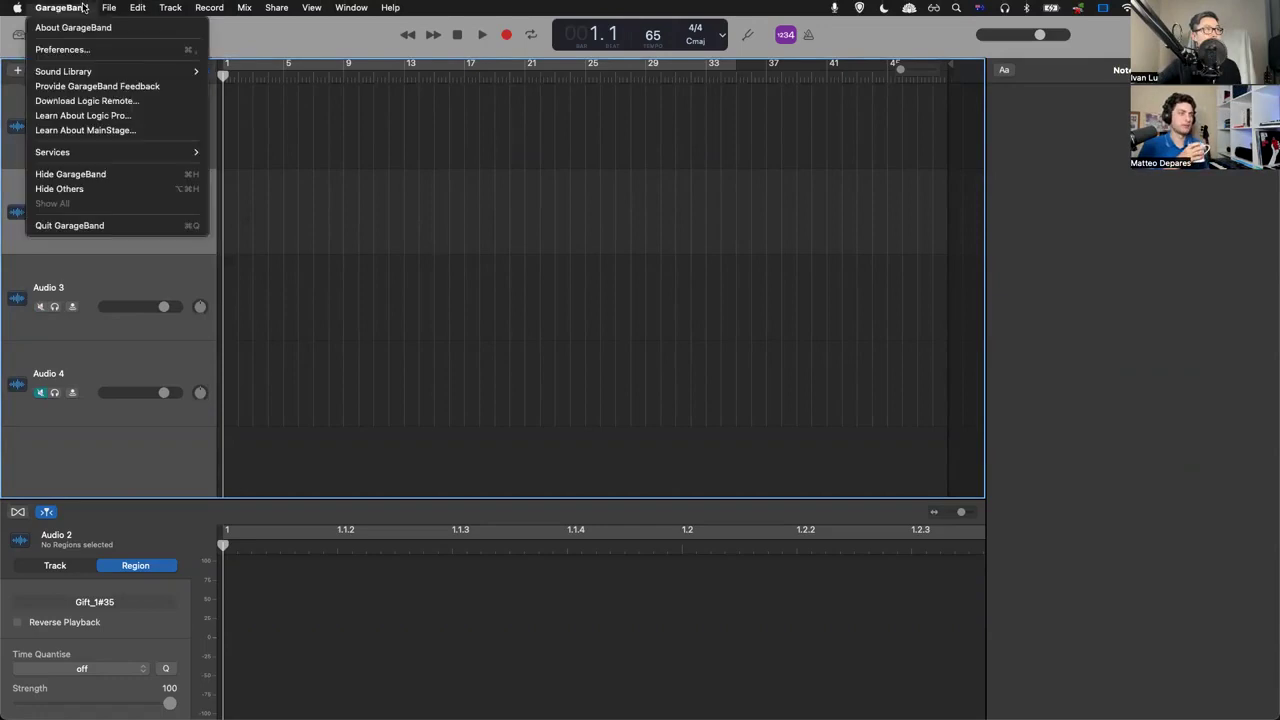
left_click(100, 49)
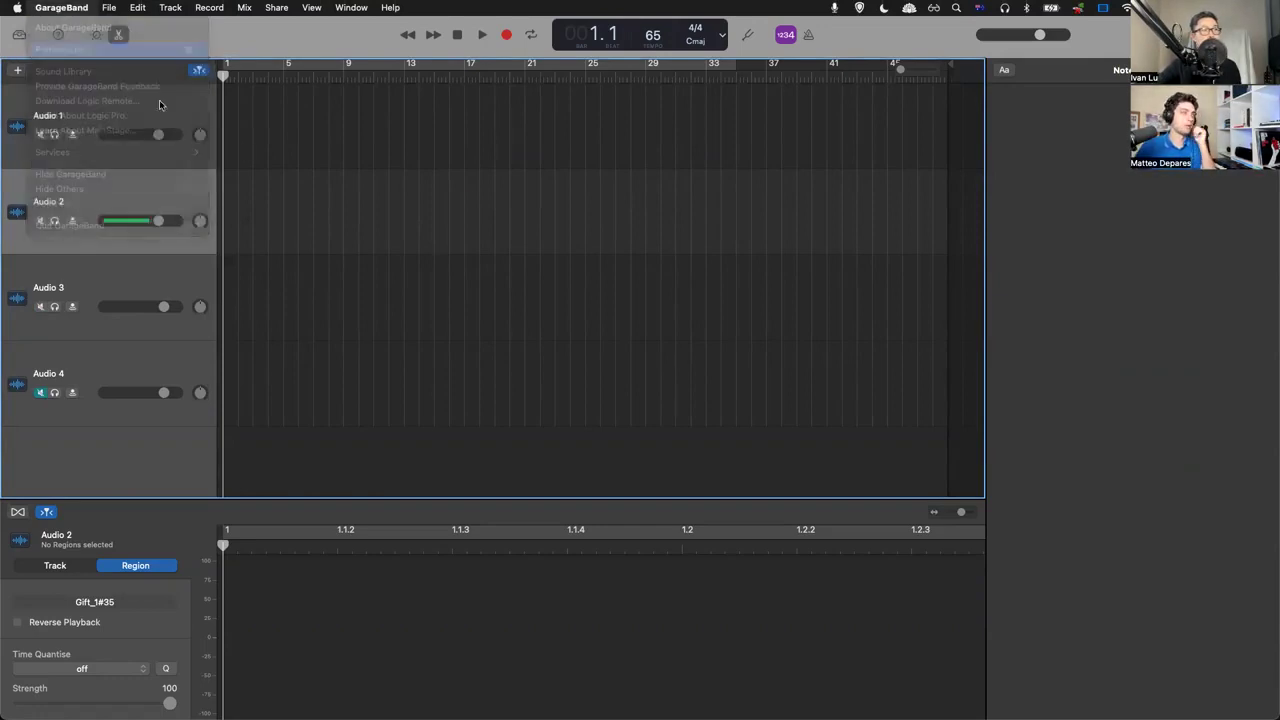
left_click_drag(648, 199, 717, 168)
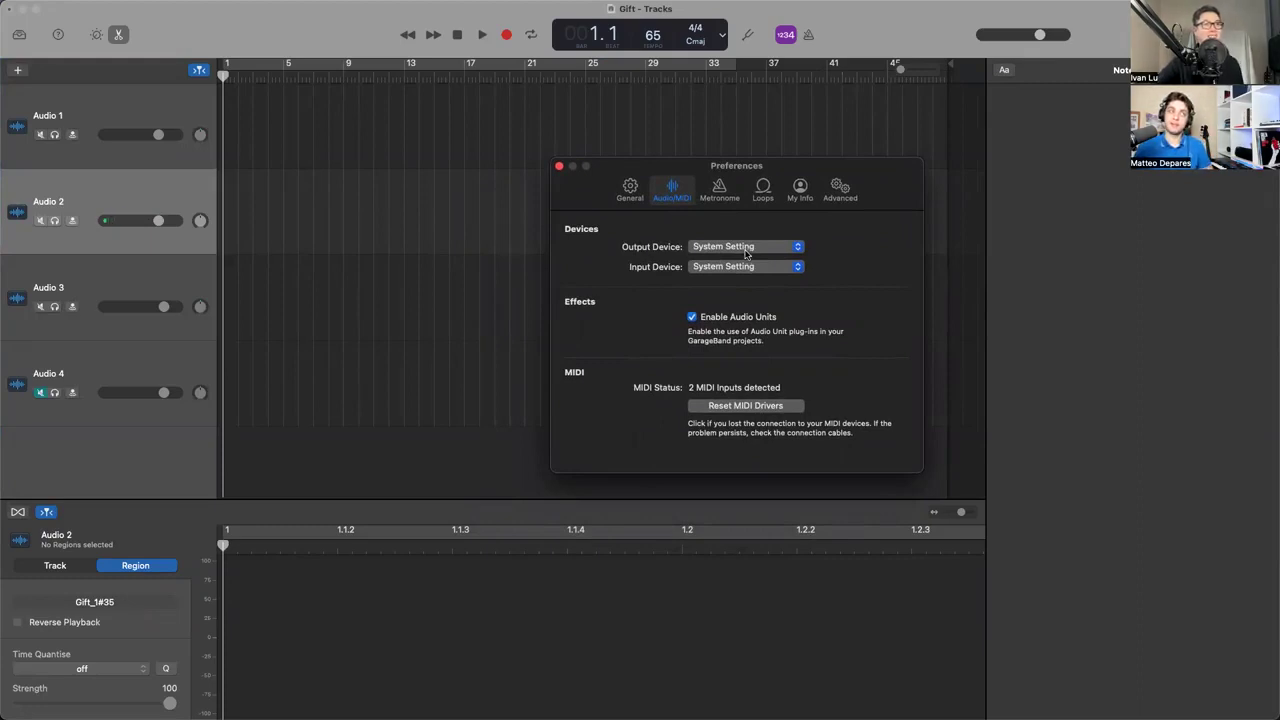
left_click(745, 251)
left_click(720, 416)
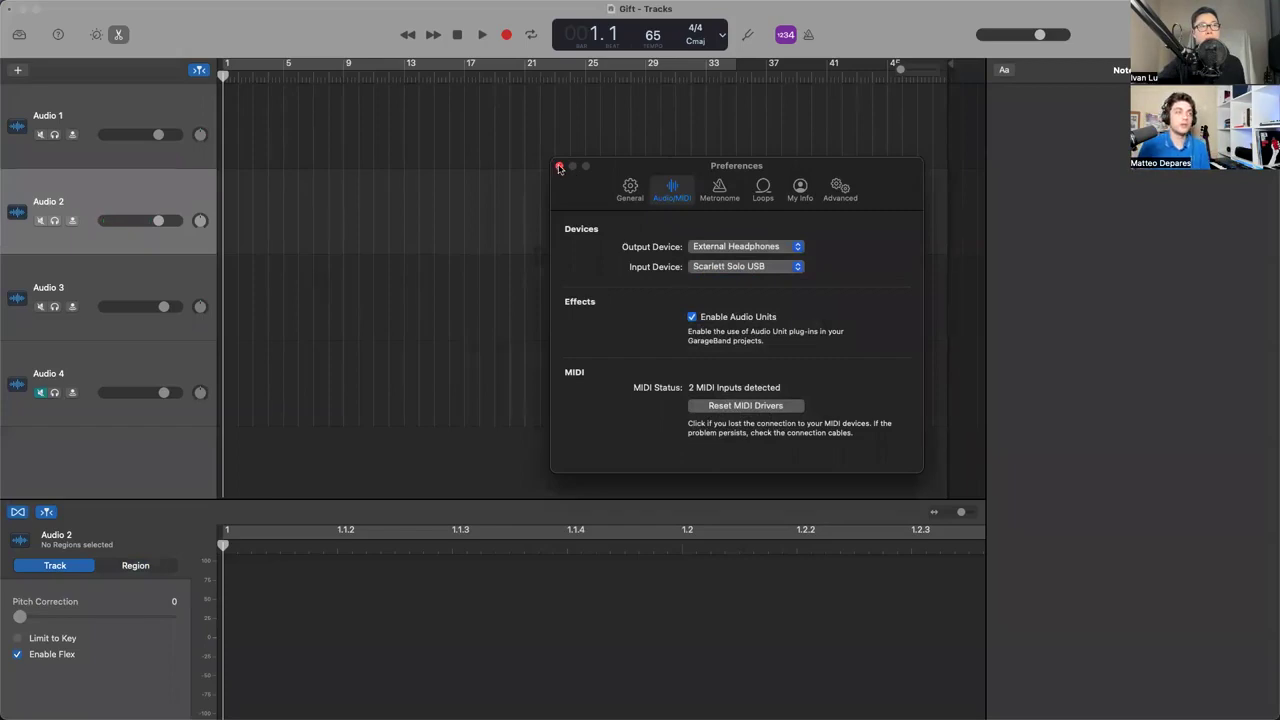
left_click(630, 189)
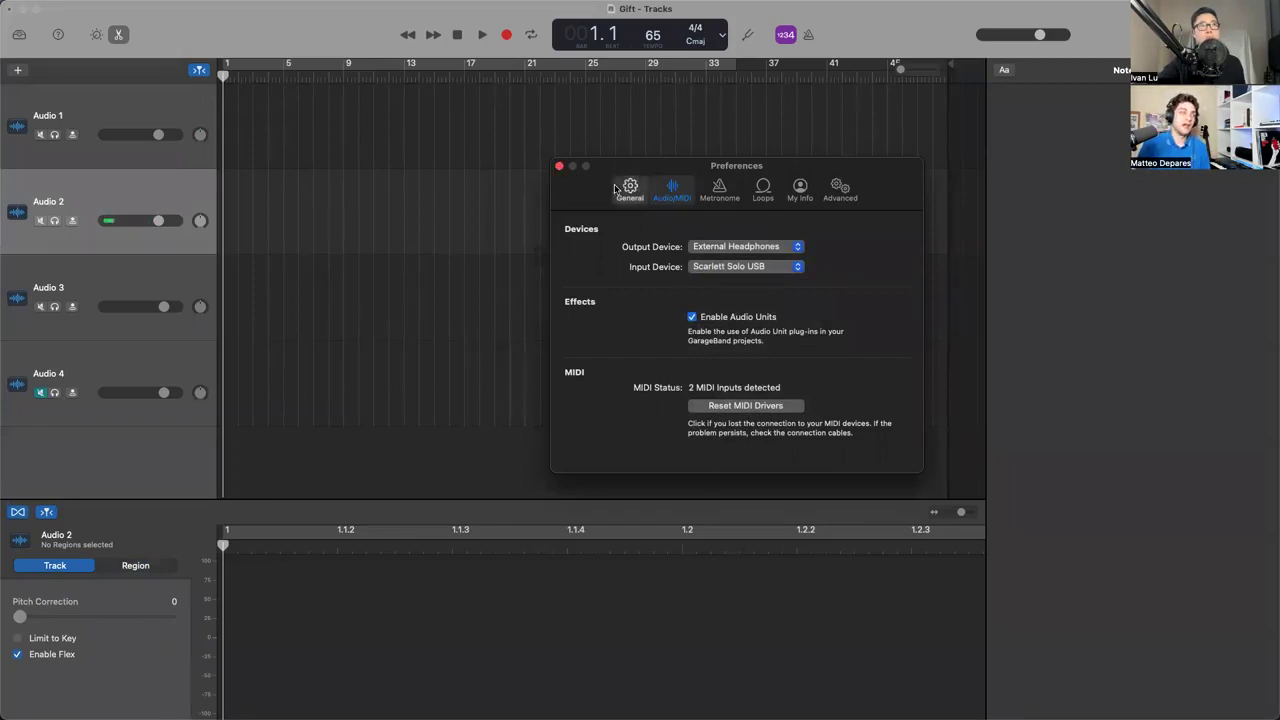
left_click(660, 189)
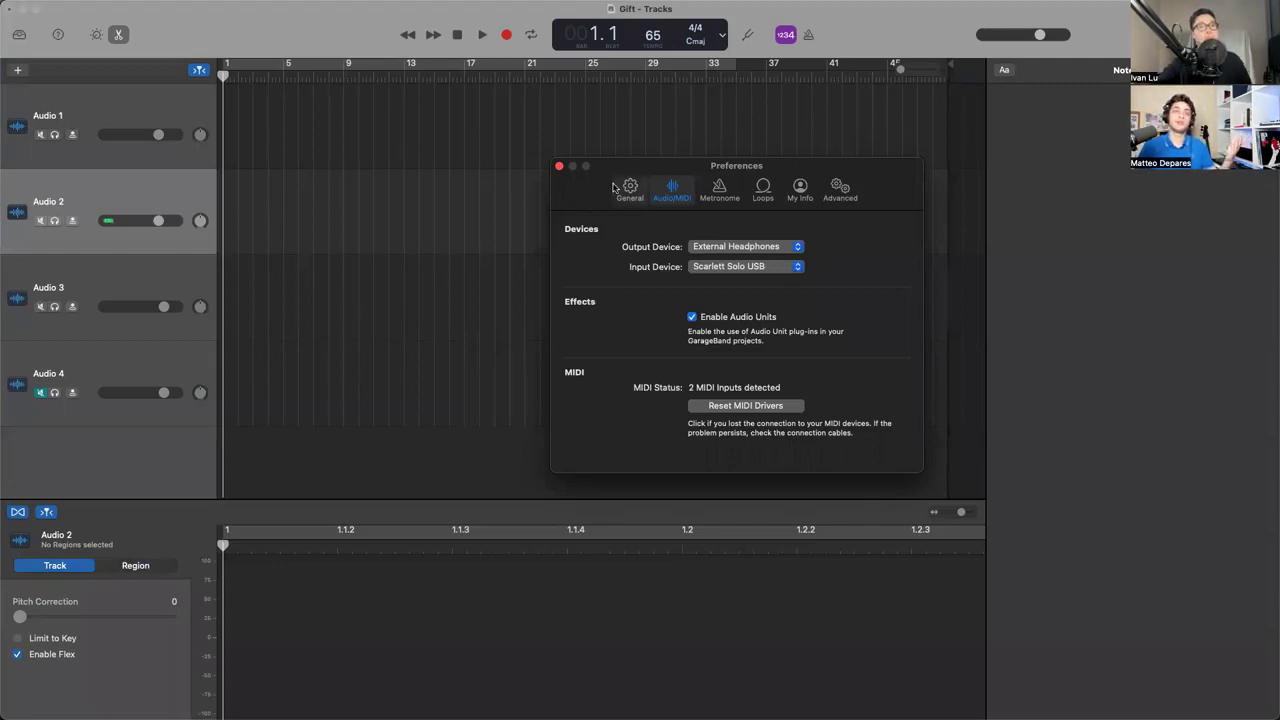
left_click(559, 166)
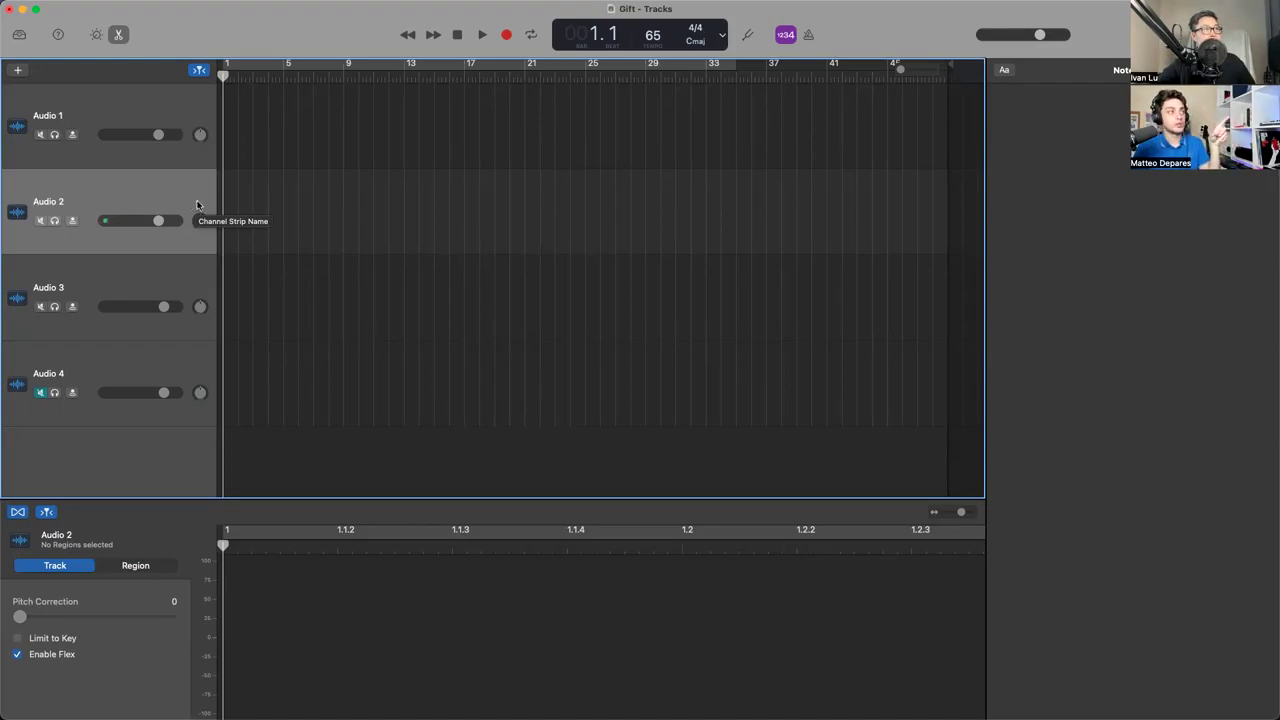
Set a cycle area from bar 13 to bar 25 and record a vocal take over it on Audio 2
left_click(73, 221)
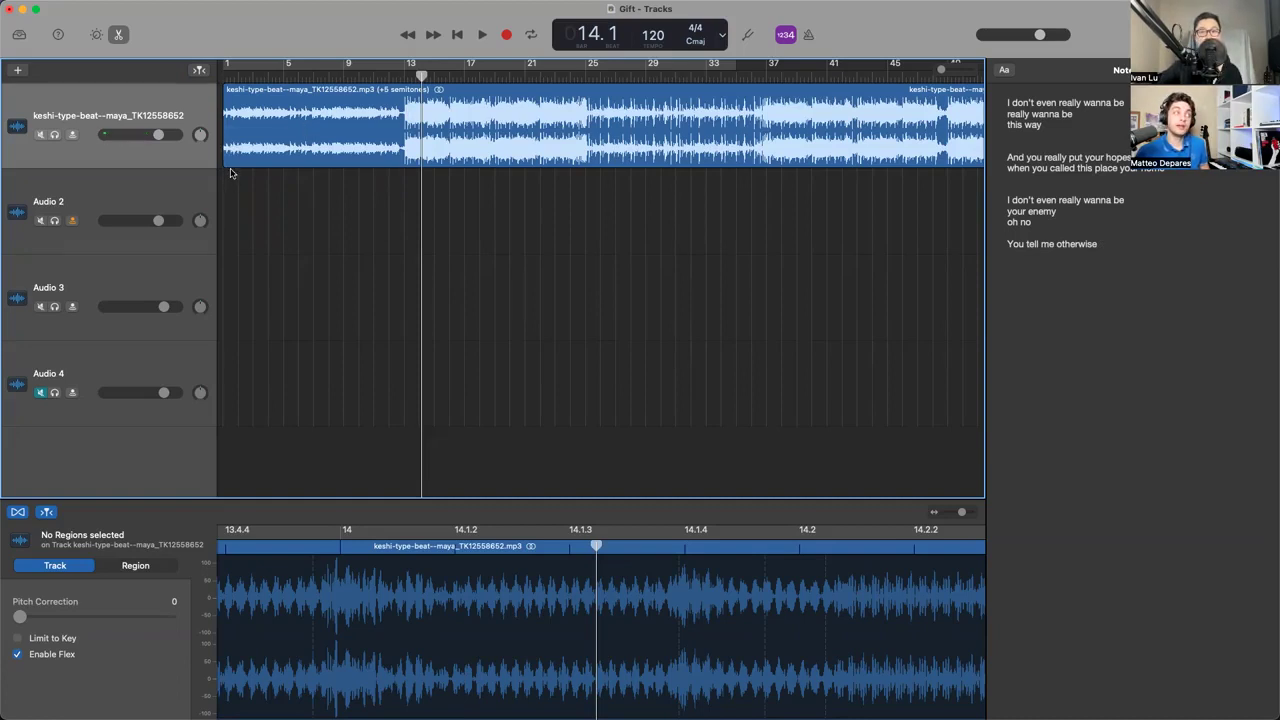
left_click(74, 187)
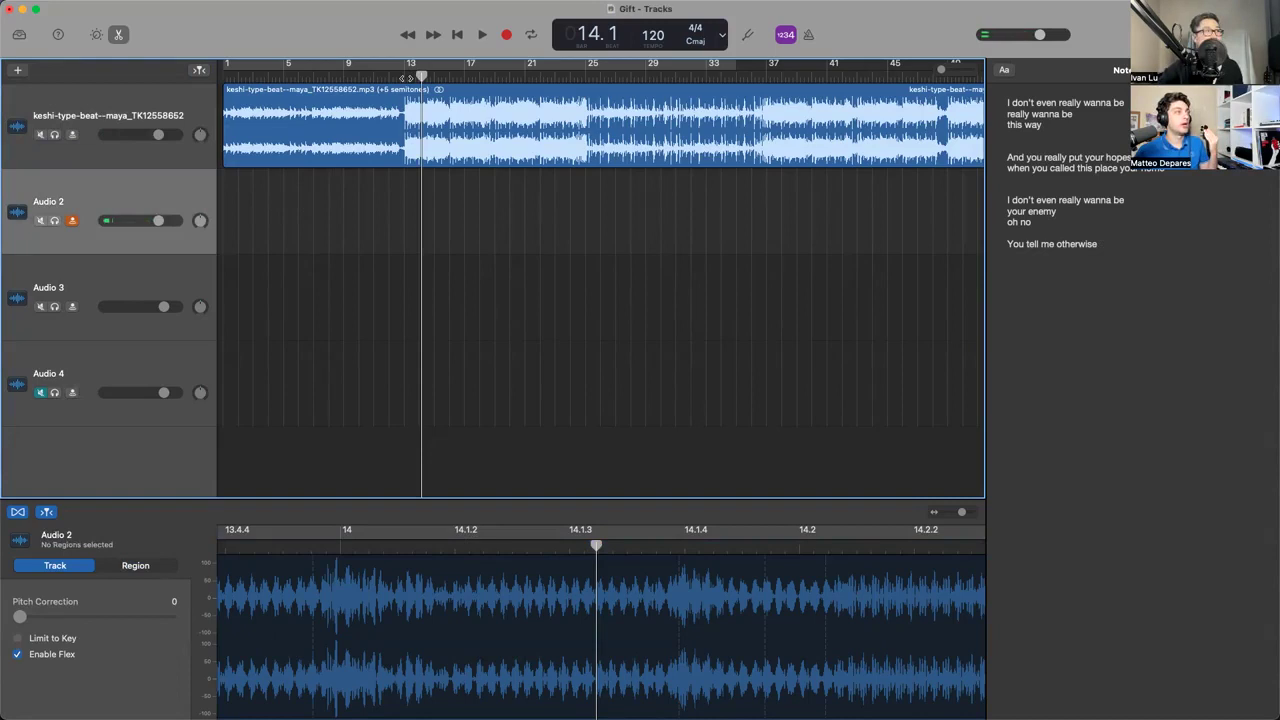
left_click_drag(407, 77, 586, 70)
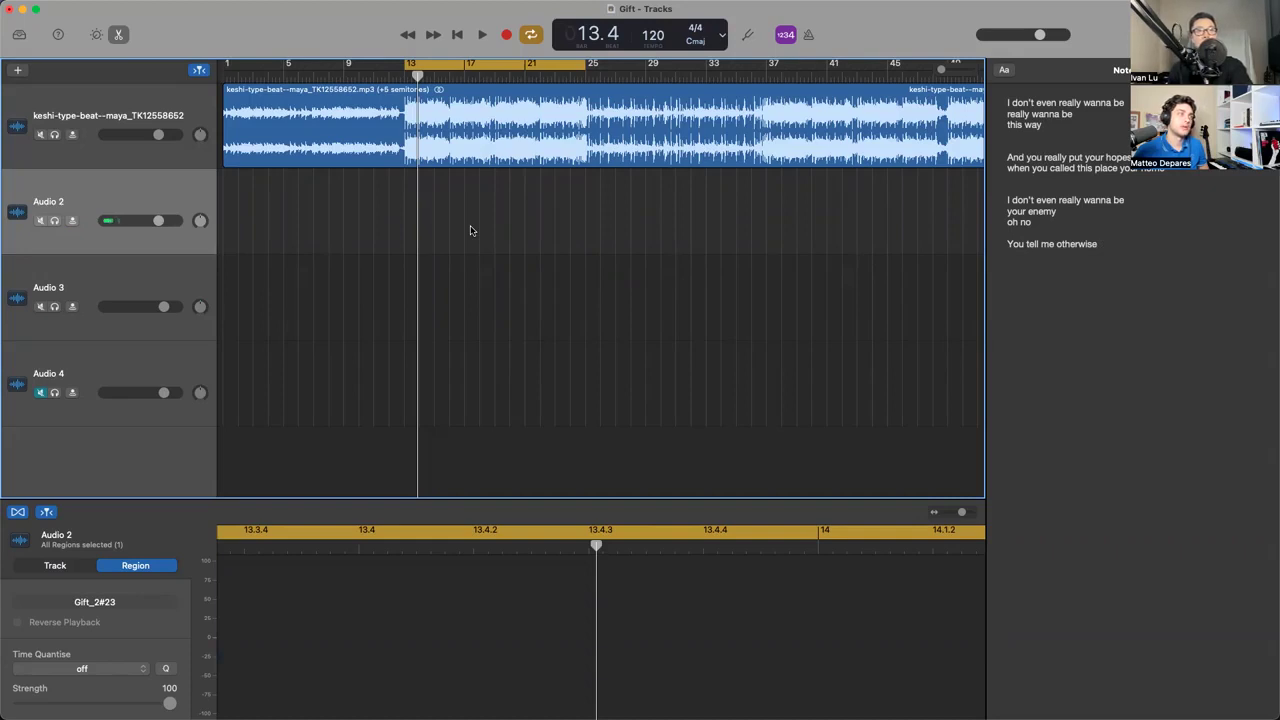
key("r")
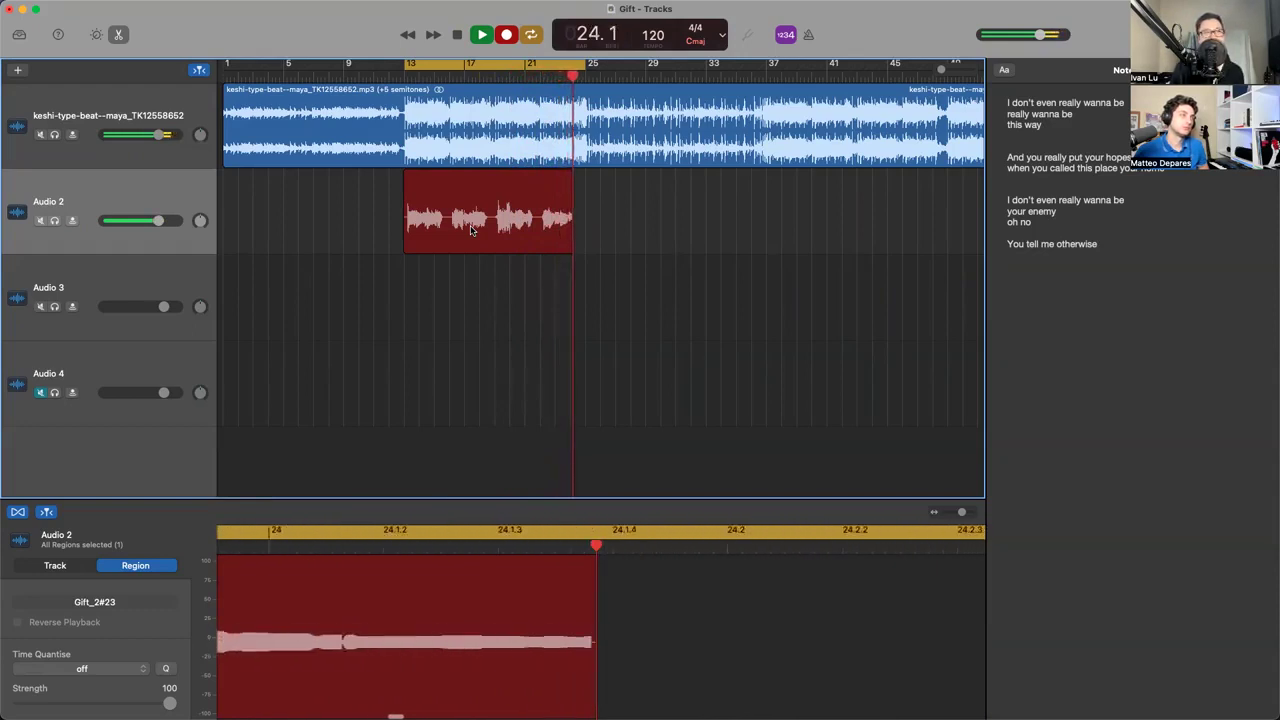
key("space")
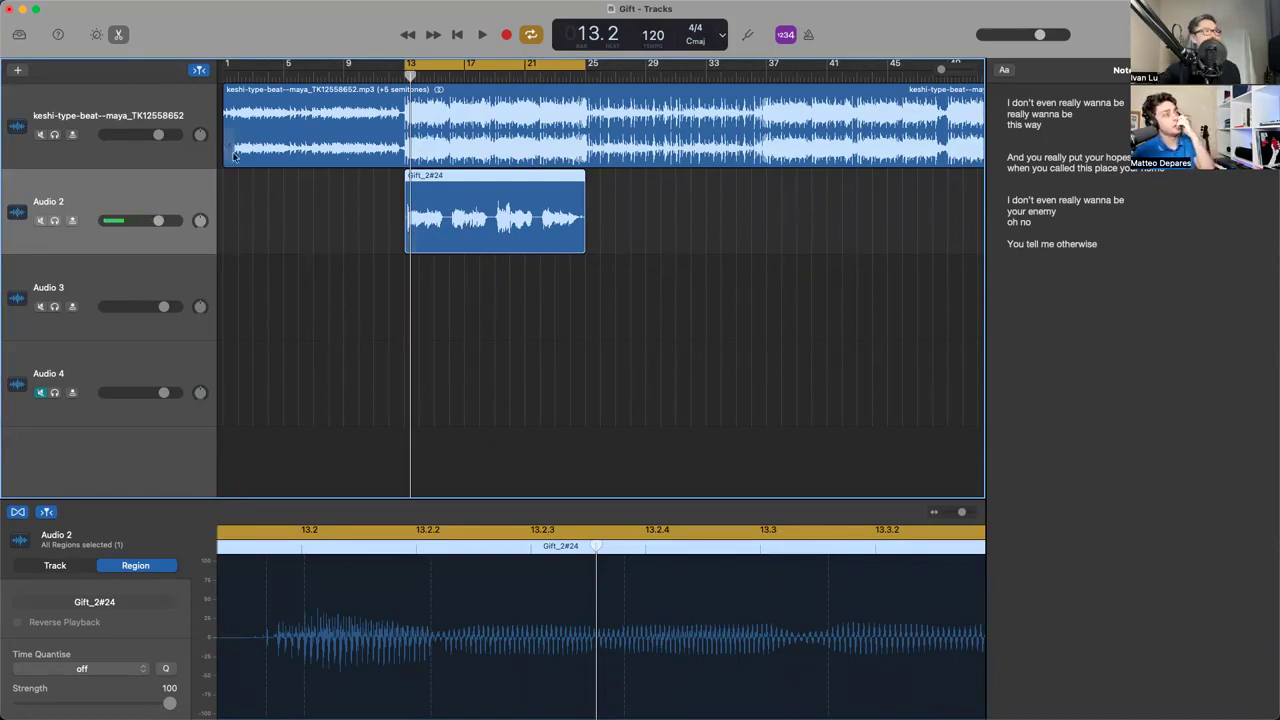
Lower the beat track's volume and record new vocal takes over the existing region on Audio 2
left_click(161, 142)
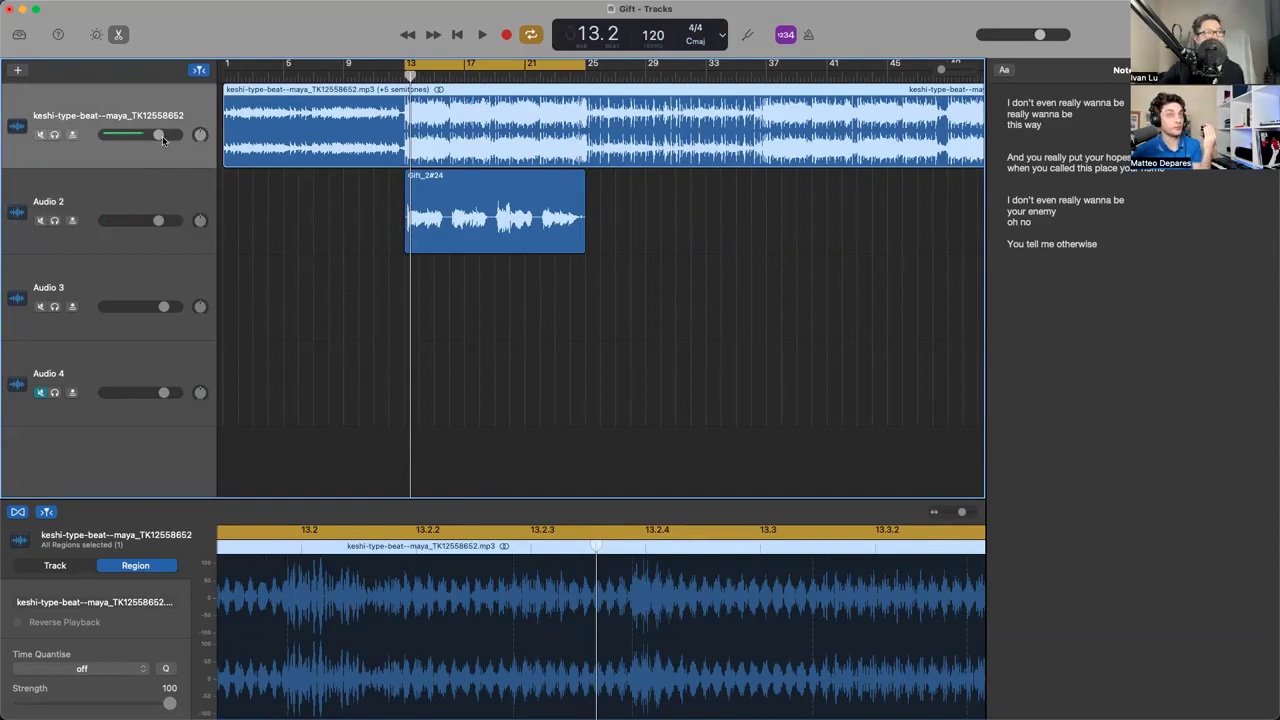
left_click_drag(158, 135, 137, 135)
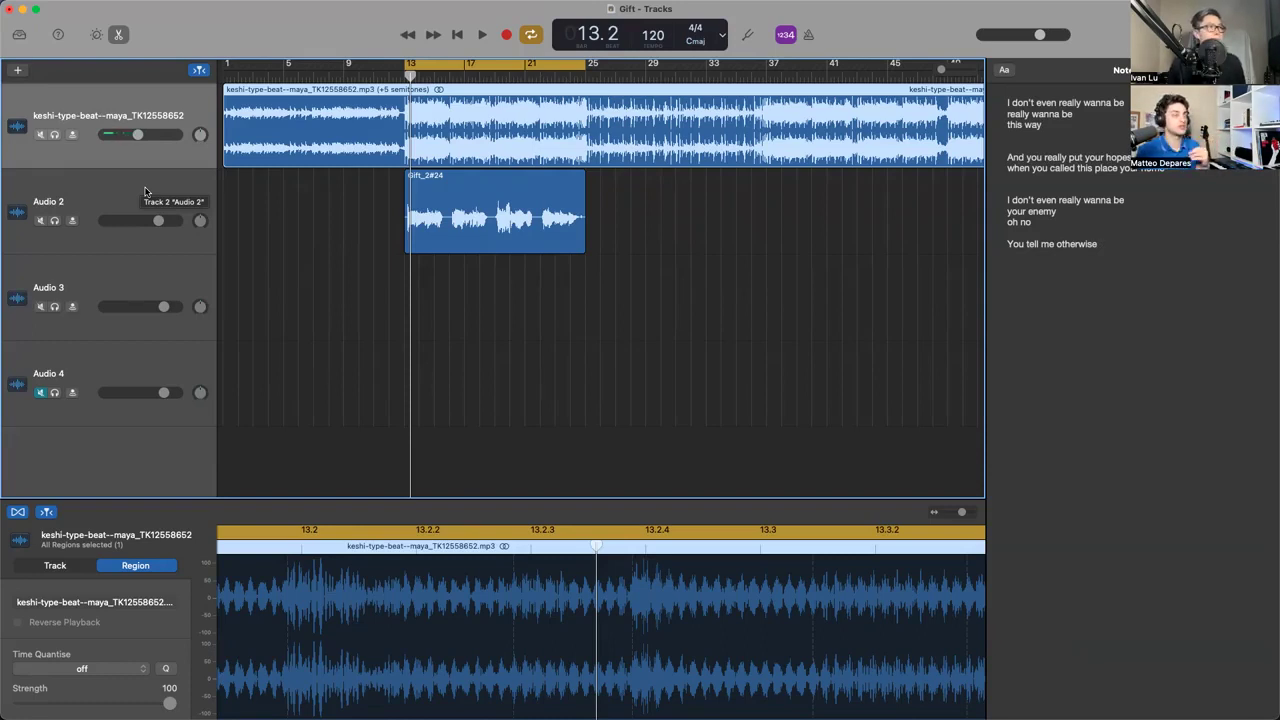
left_click(152, 201)
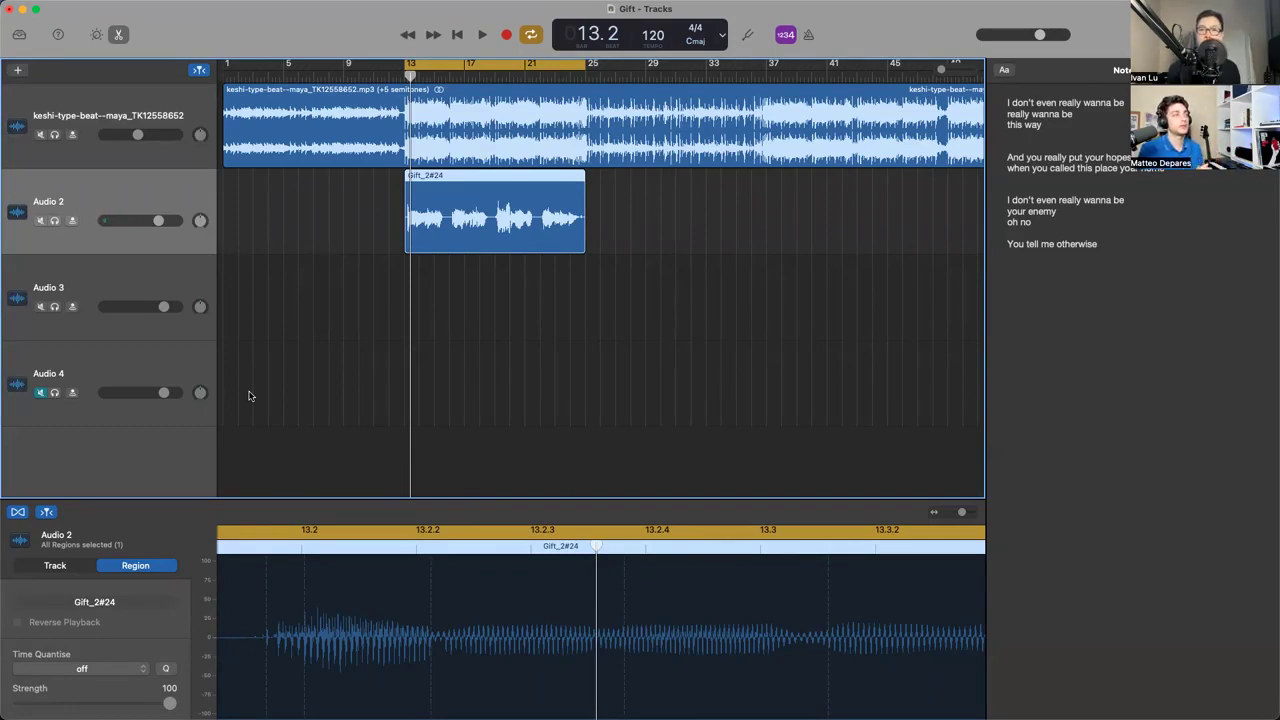
key("r")
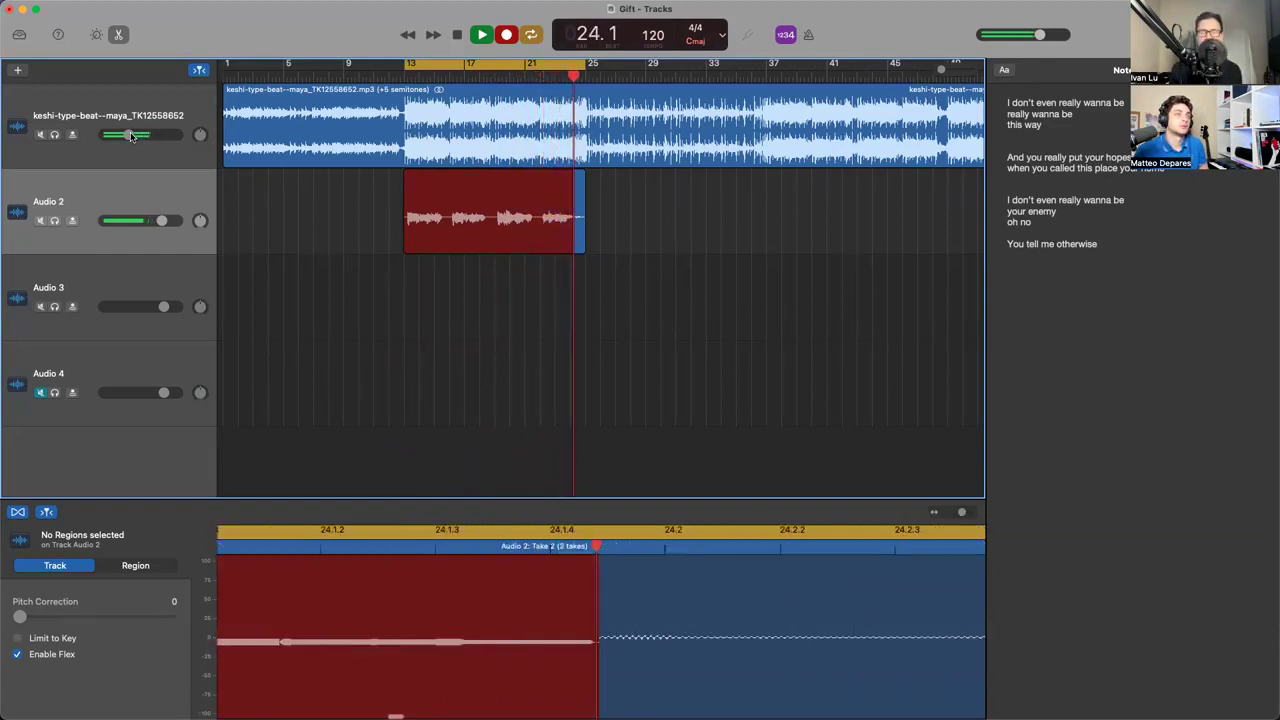
key("space")
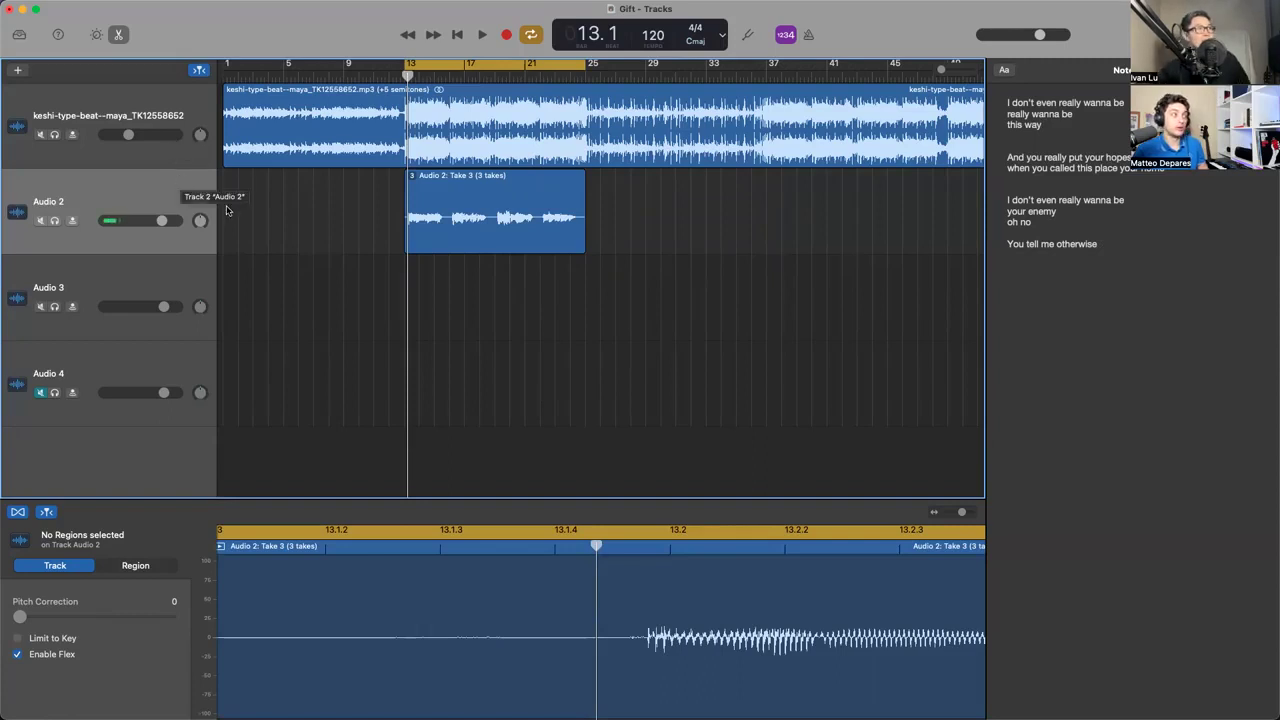
Lower Audio 3's volume slightly to near Audio 2's level and record a vocal layer on it across the cycle area
left_click(175, 264)
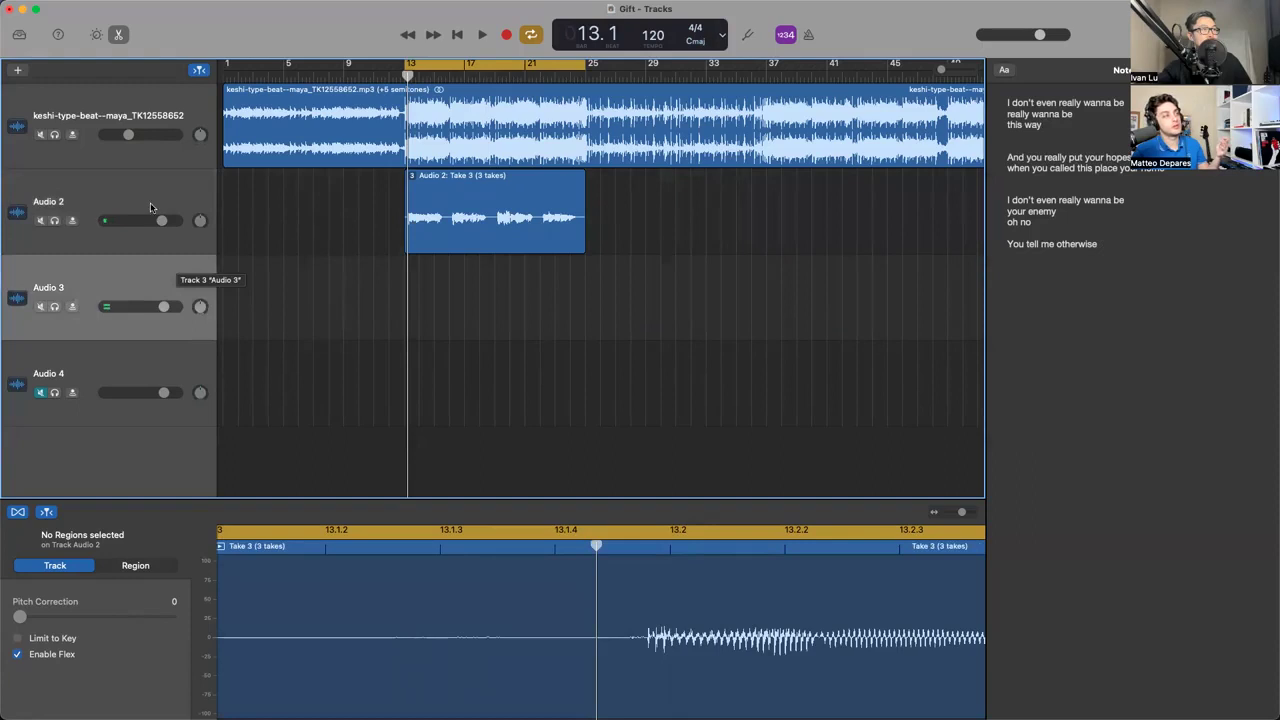
left_click(163, 221)
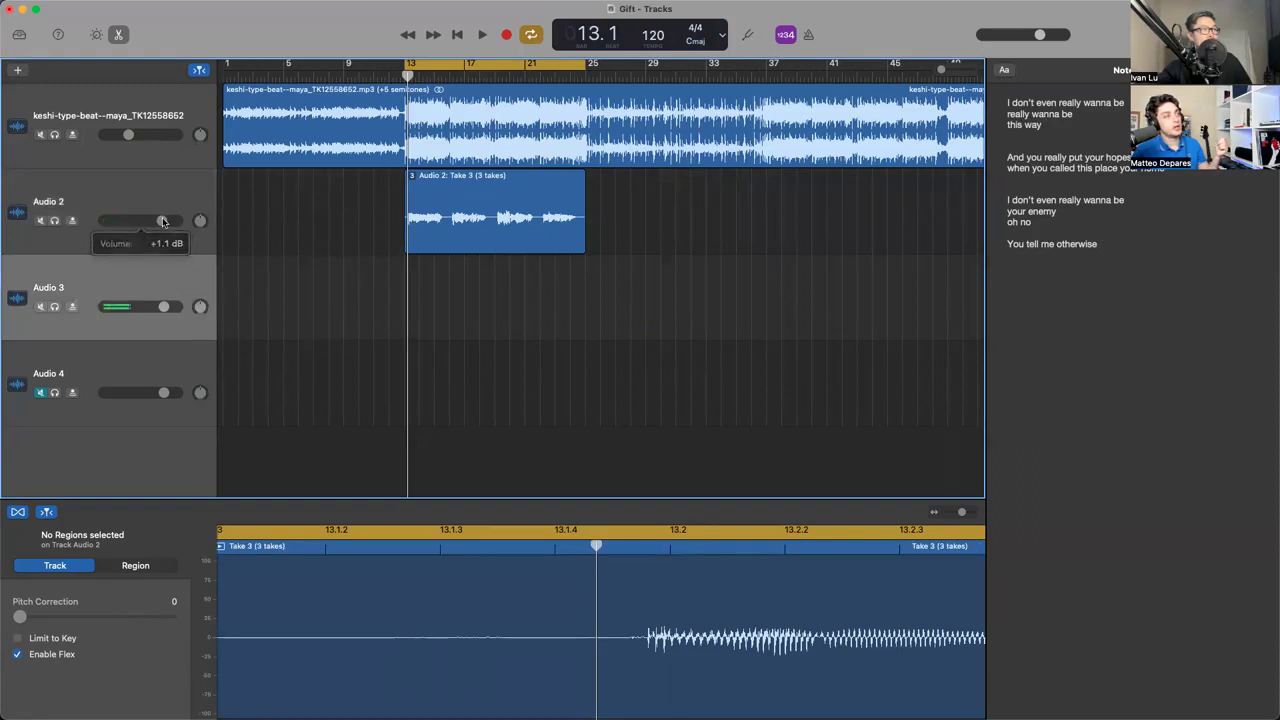
left_click(165, 308)
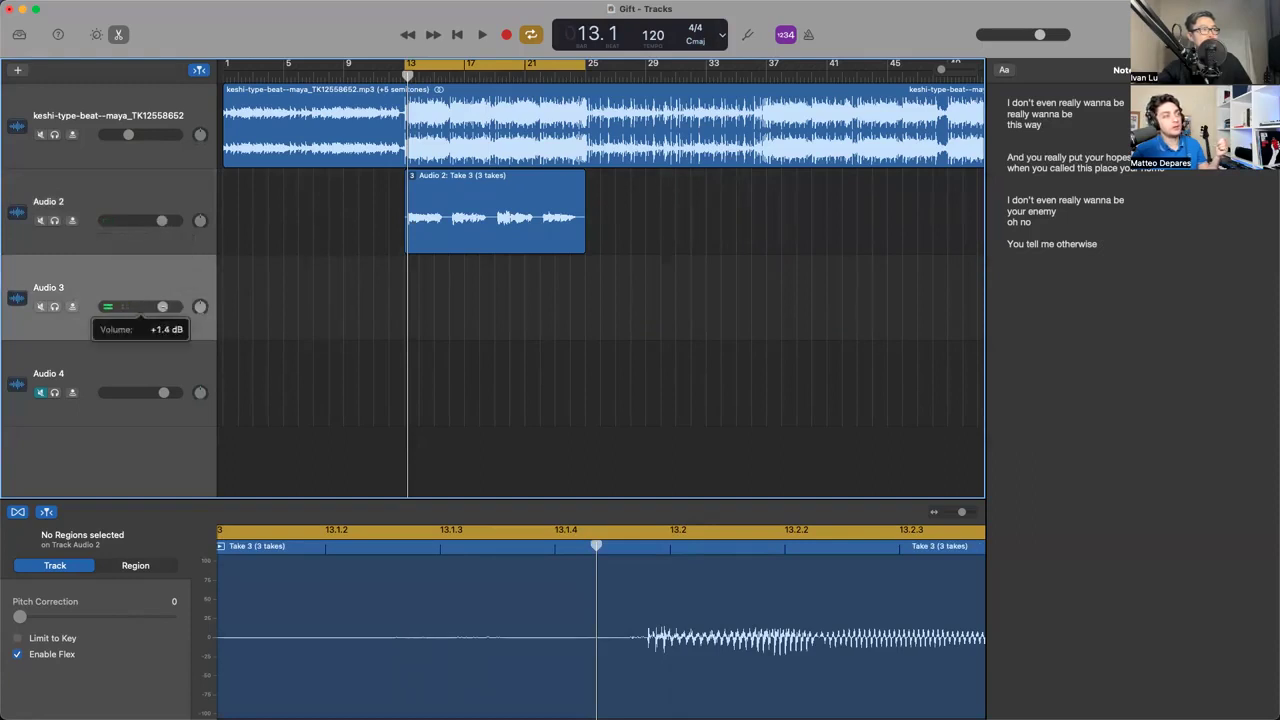
left_click_drag(162, 306, 163, 277)
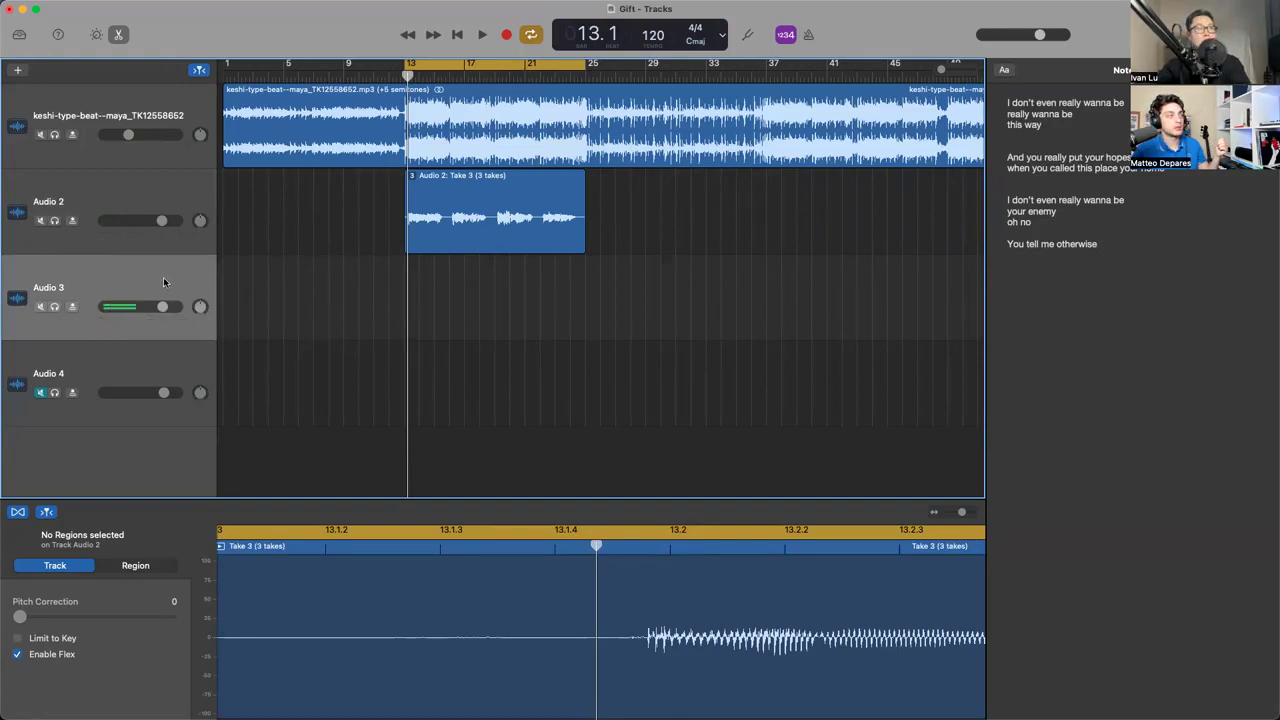
key("r")
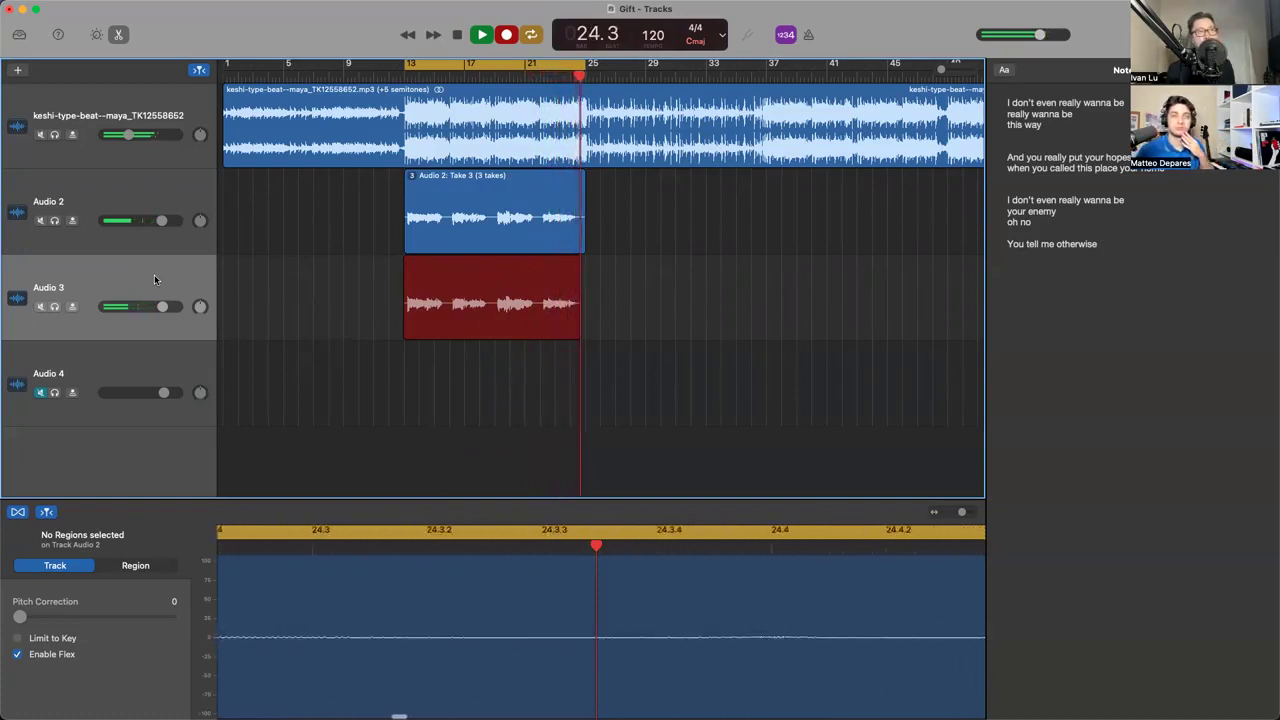
key("space")
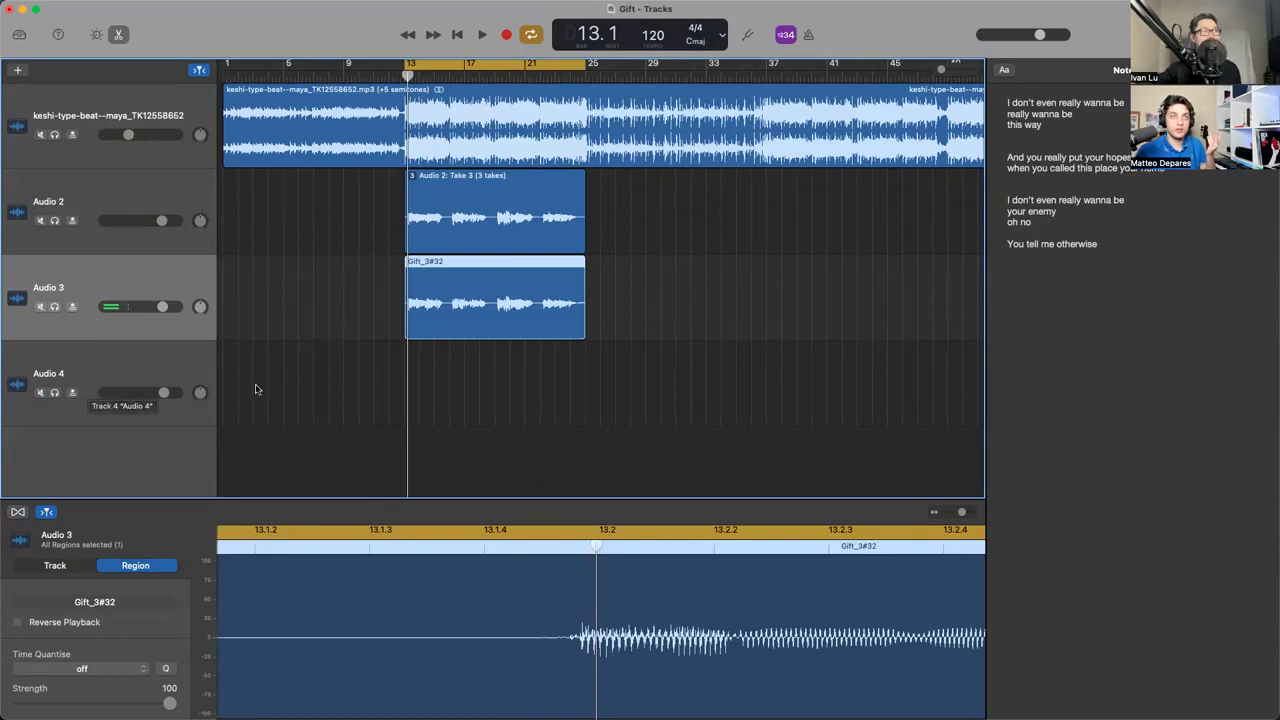
Unmute Audio 4 and record a further vocal layer on it across bars 13 to 25
left_click(169, 369)
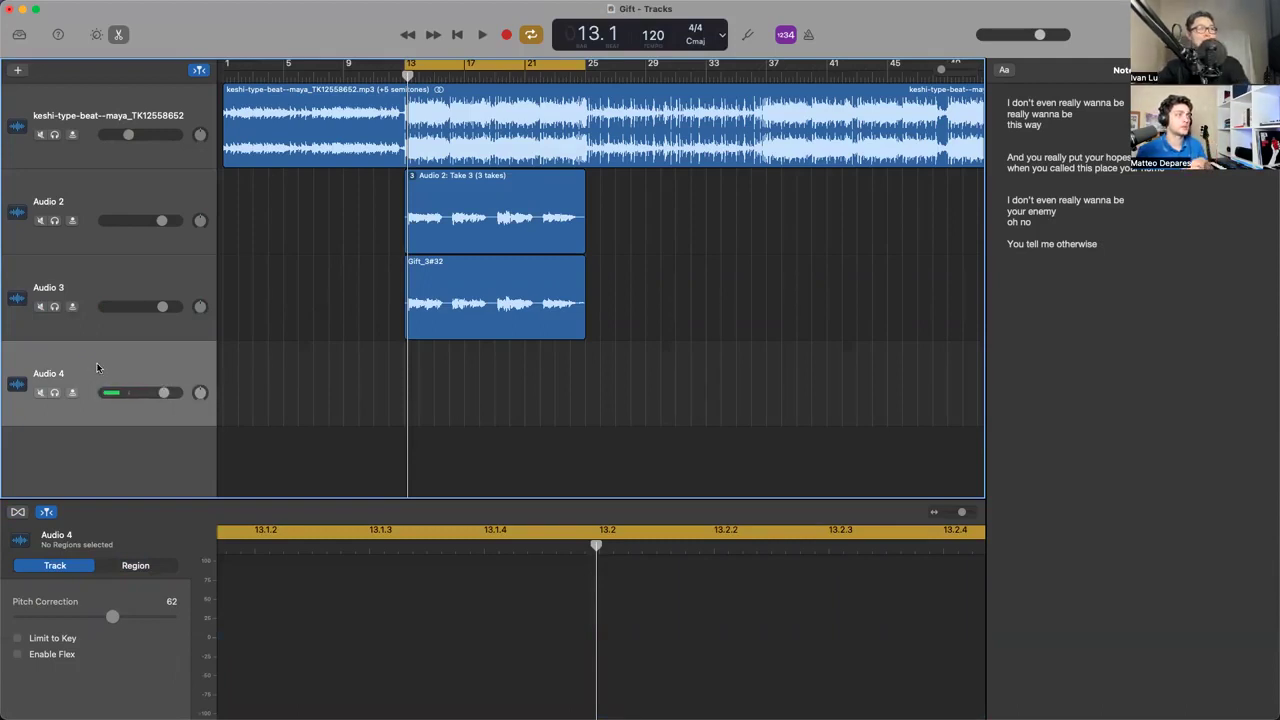
key("space")
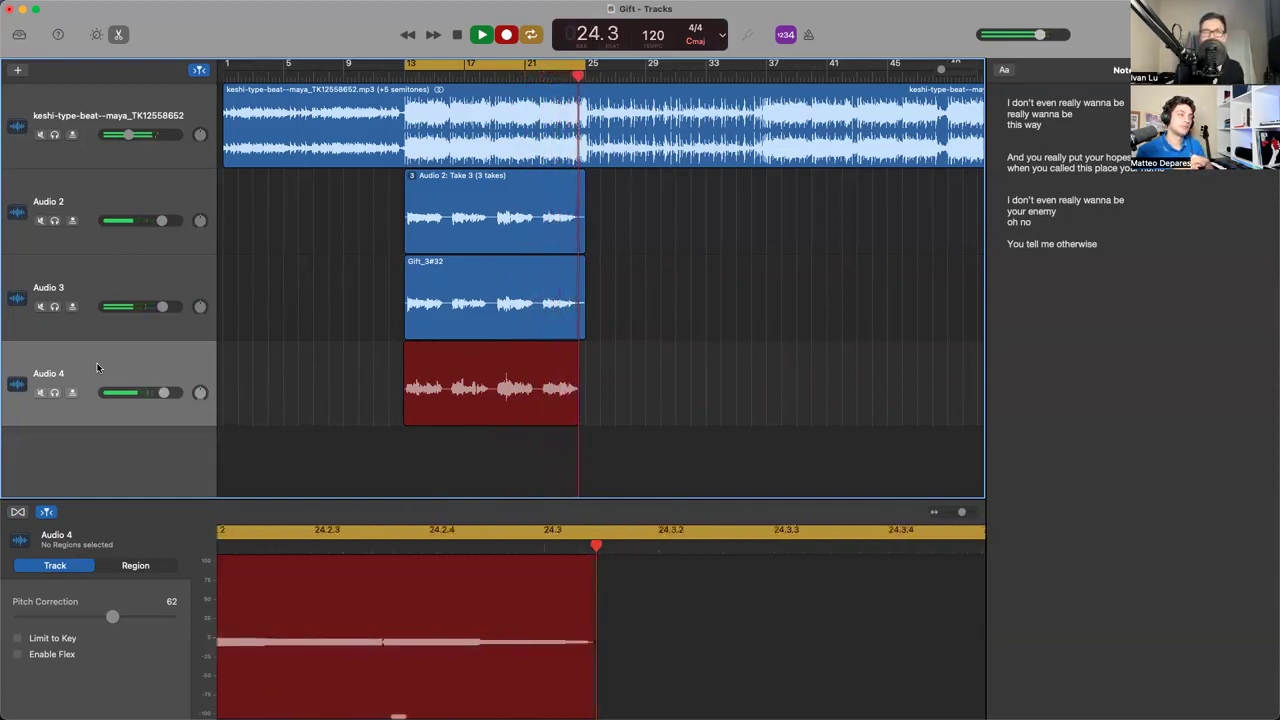
key("space")
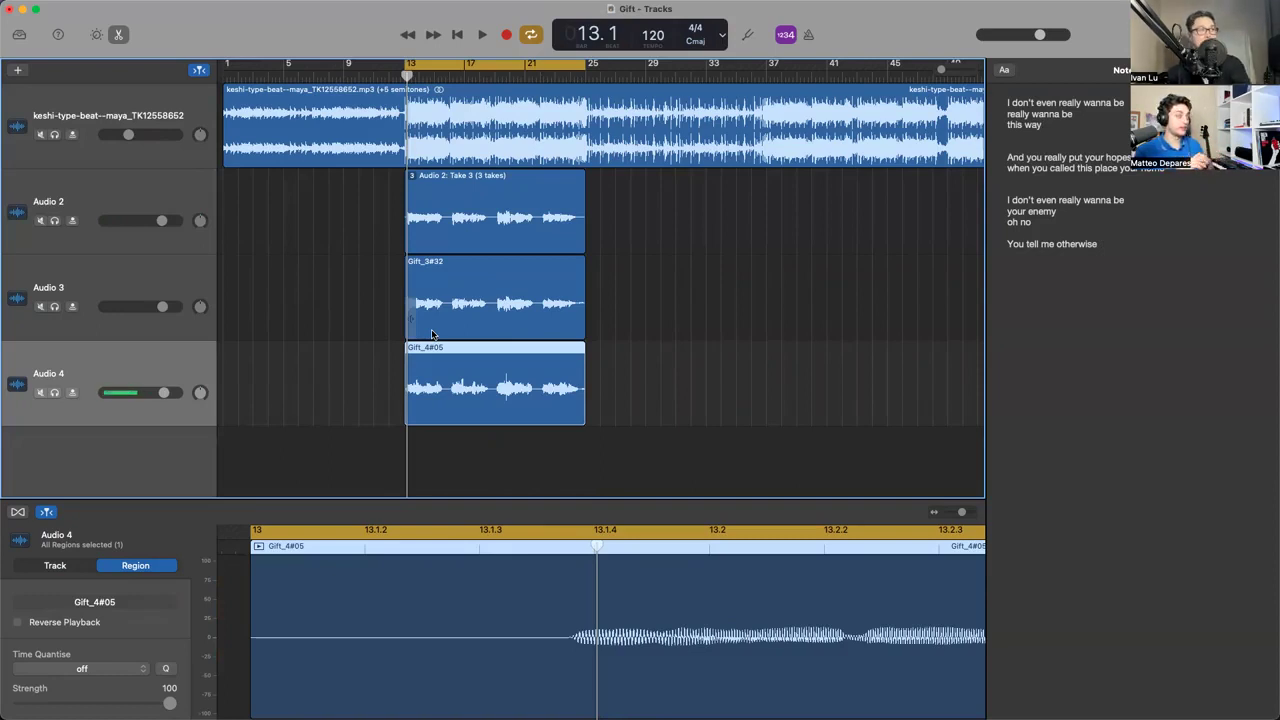
Duplicate the Audio 4 track without its region and record another vocal layer on the new track within the cycle area
key("super+d")
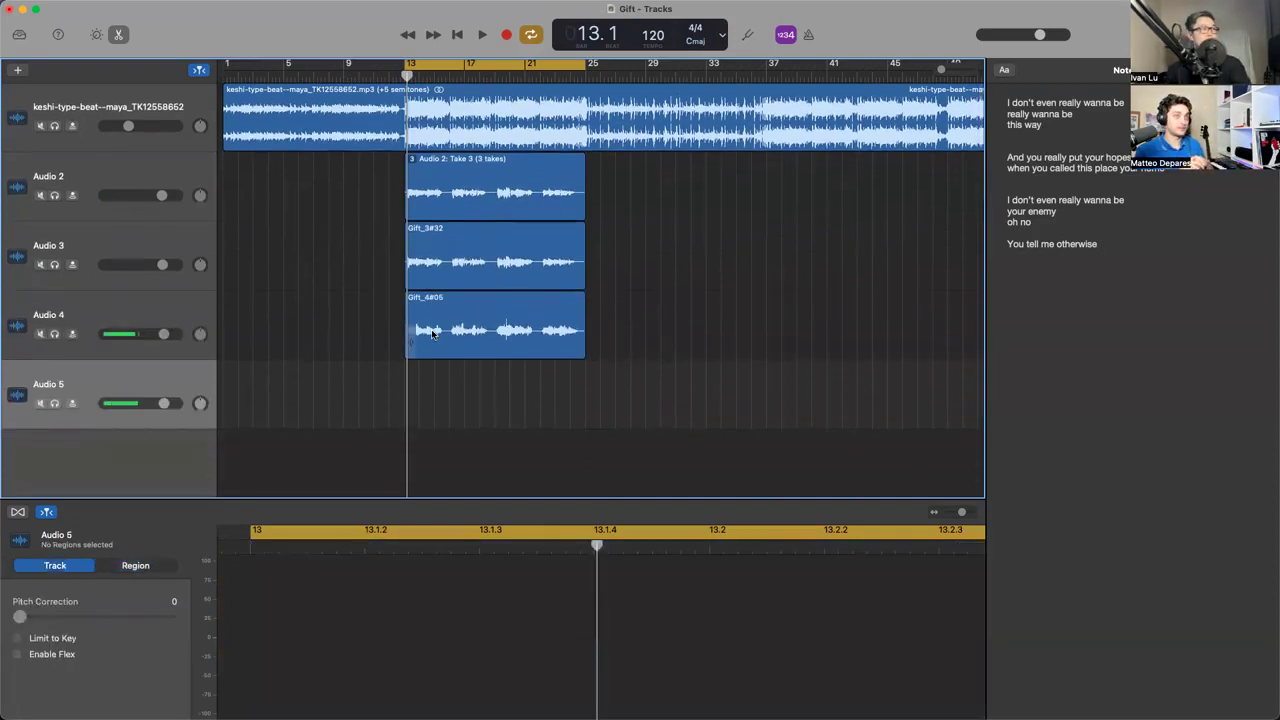
key("super+z")
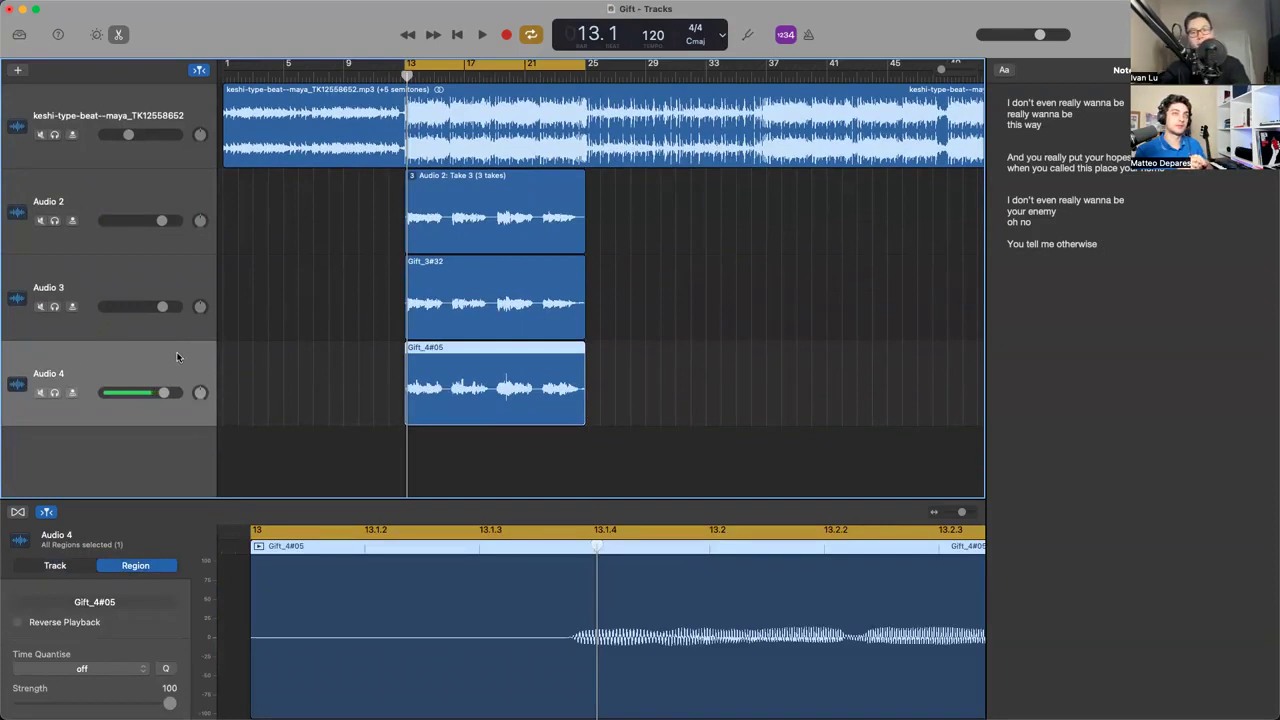
key("super+d")
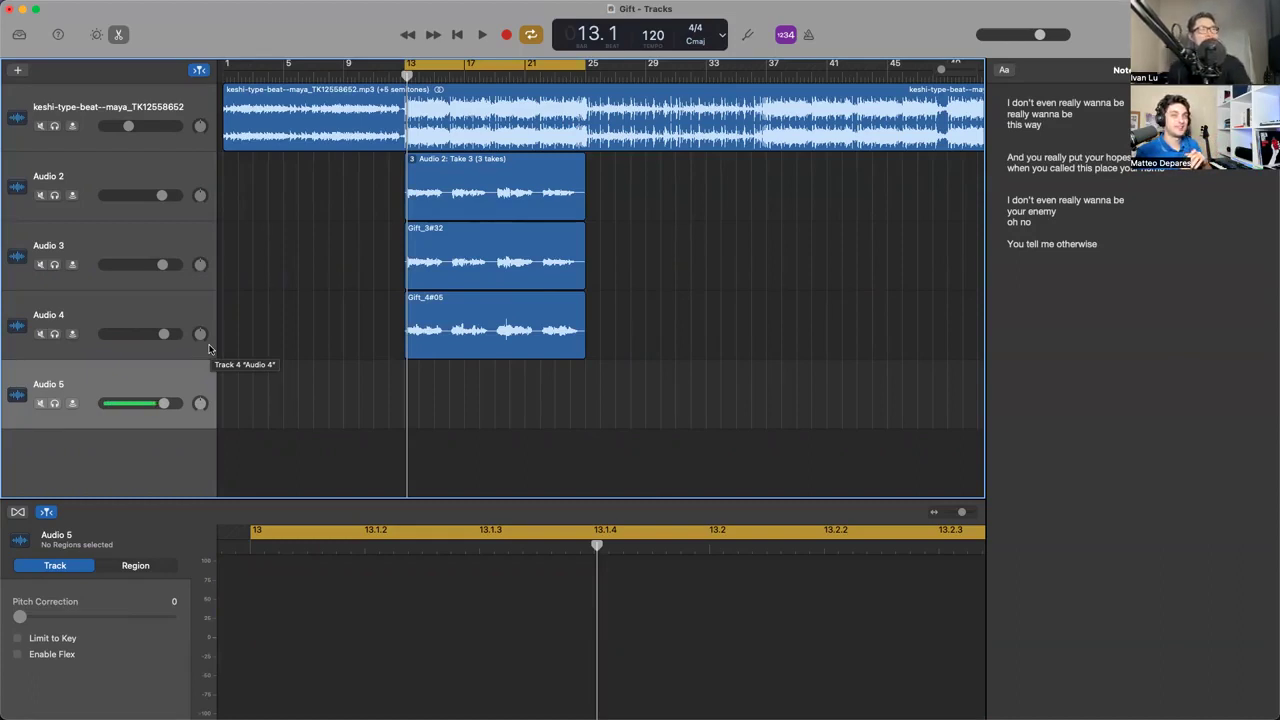
key("r")
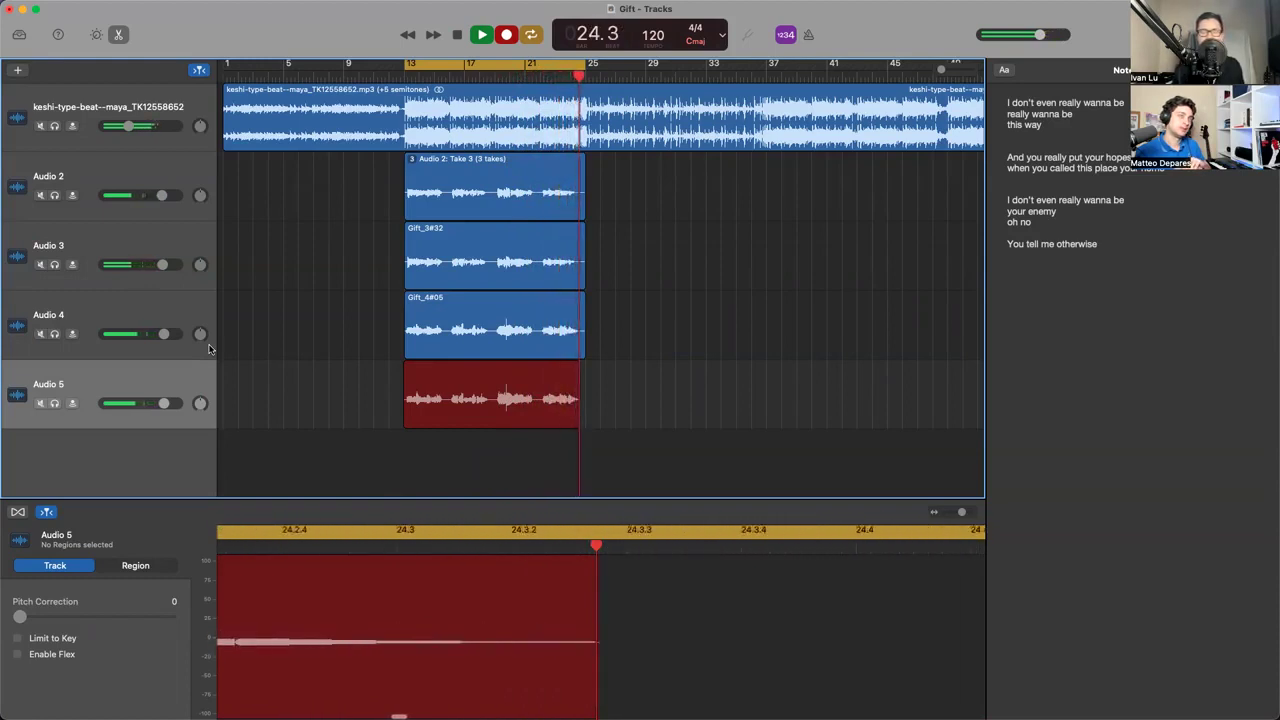
key("space")
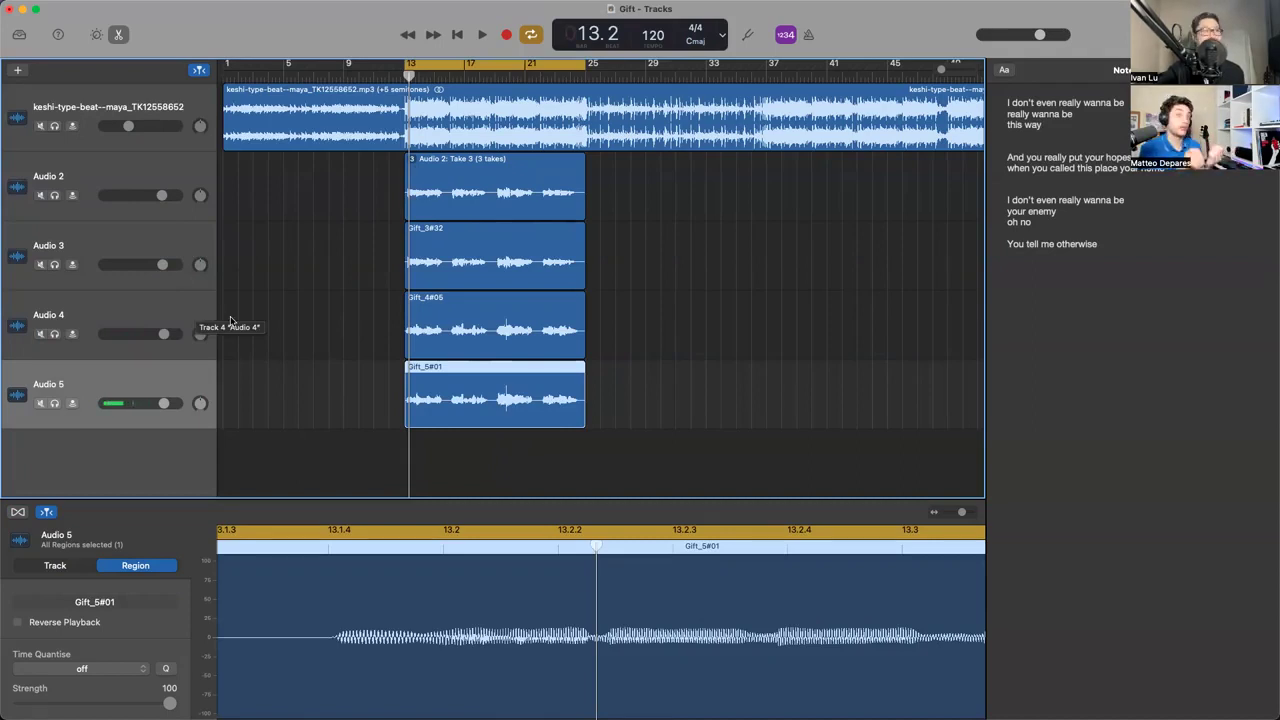
Pan Audio 4 to the right channel and Audio 5 to the left at -64
left_click(161, 319)
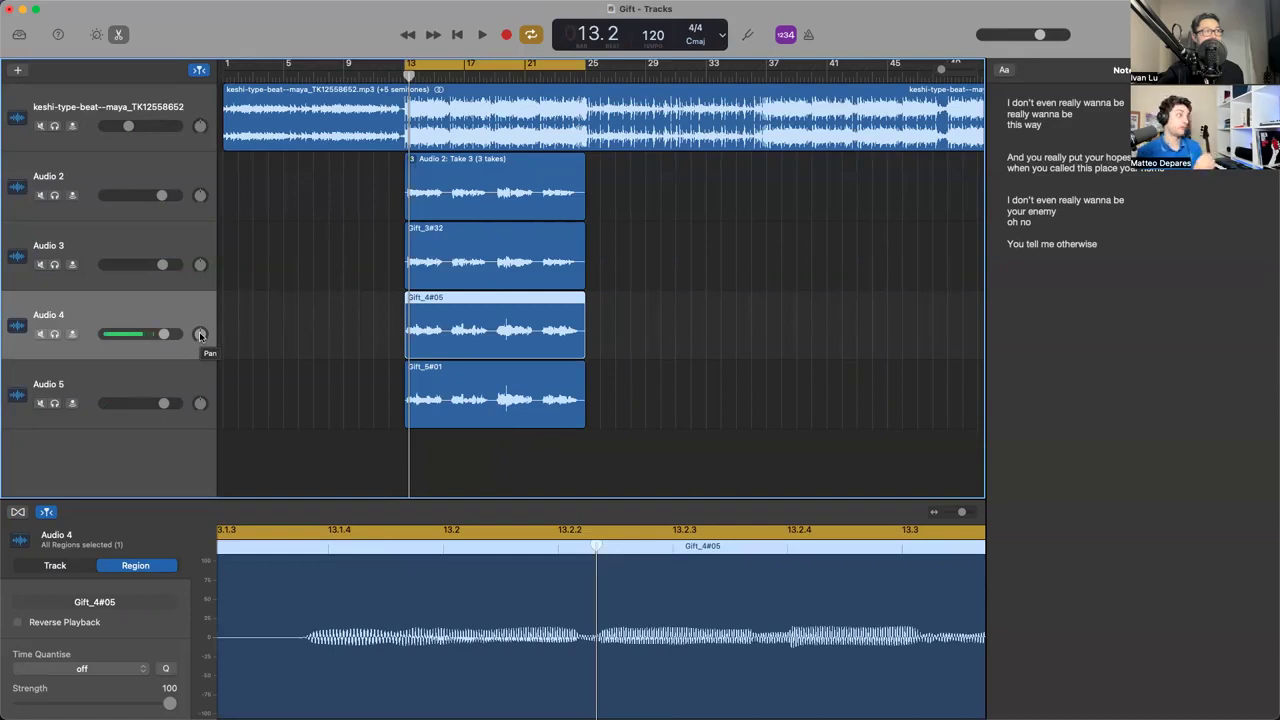
left_click_drag(200, 336, 200, 300)
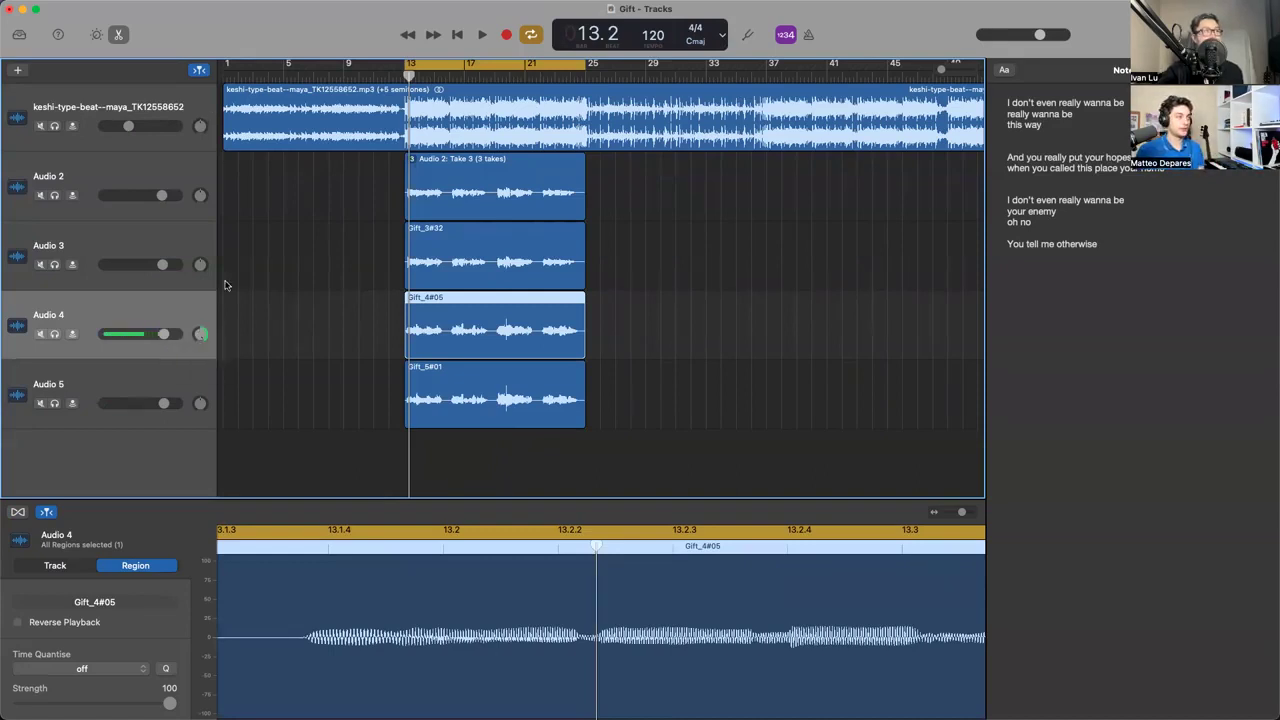
left_click(204, 373)
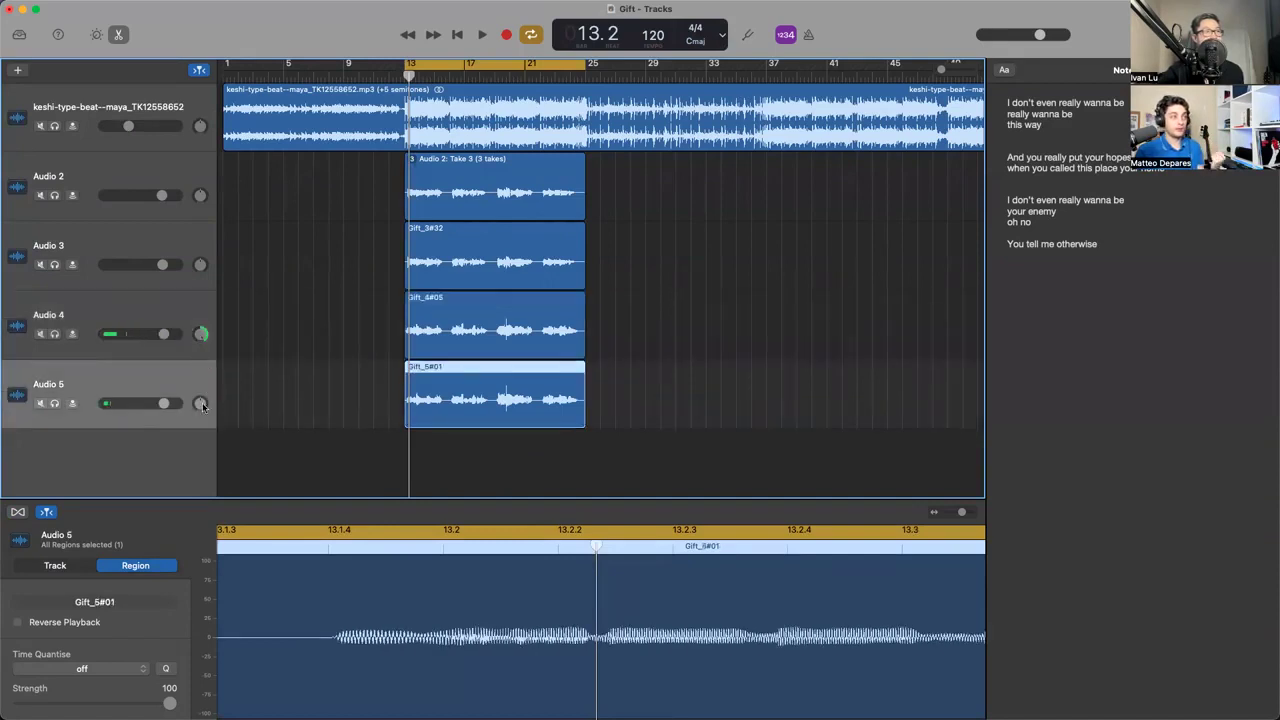
left_click_drag(201, 405, 201, 425)
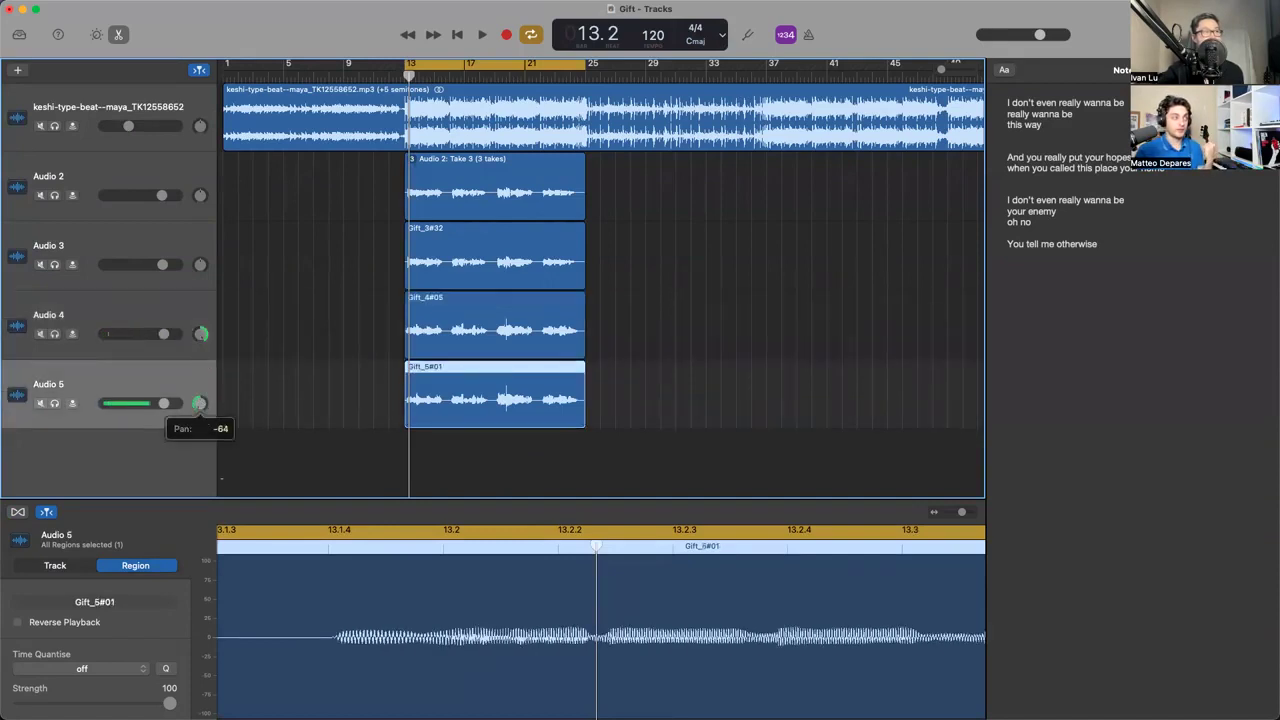
Clear the region selection and play back the cycle area to check the panned vocal layers against the beat
left_click(342, 361)
key("space")
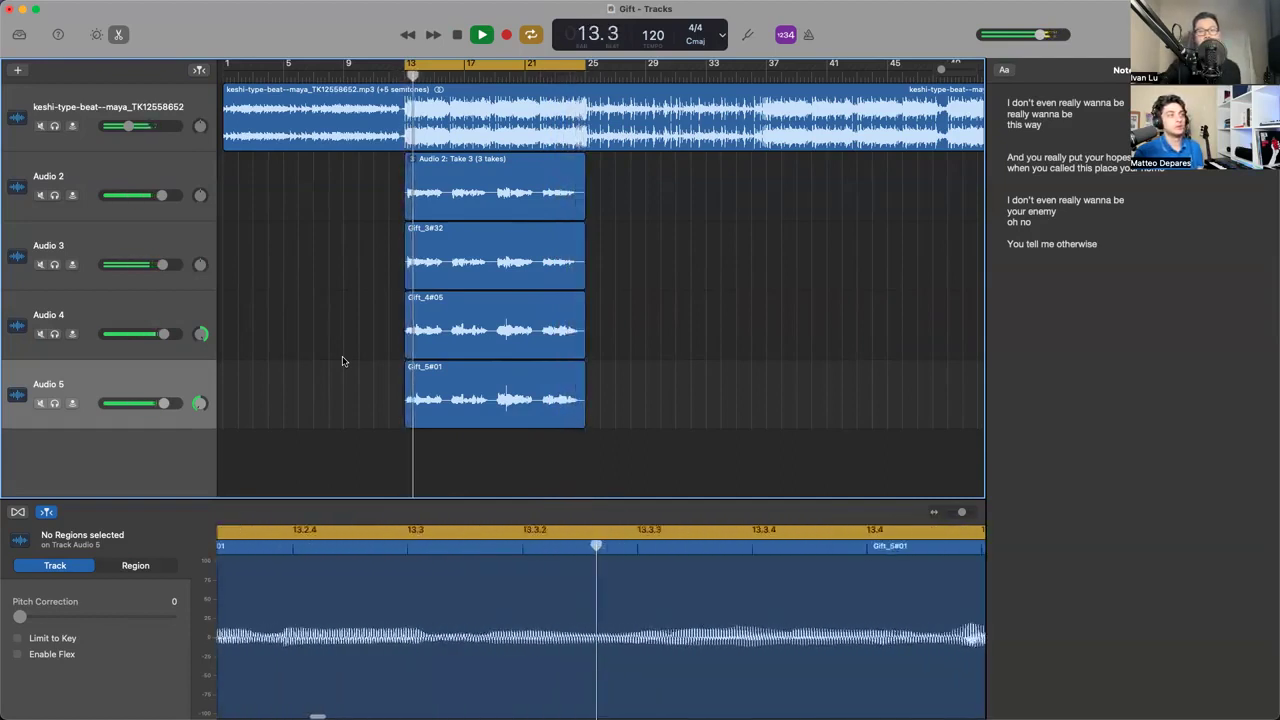
key("space")
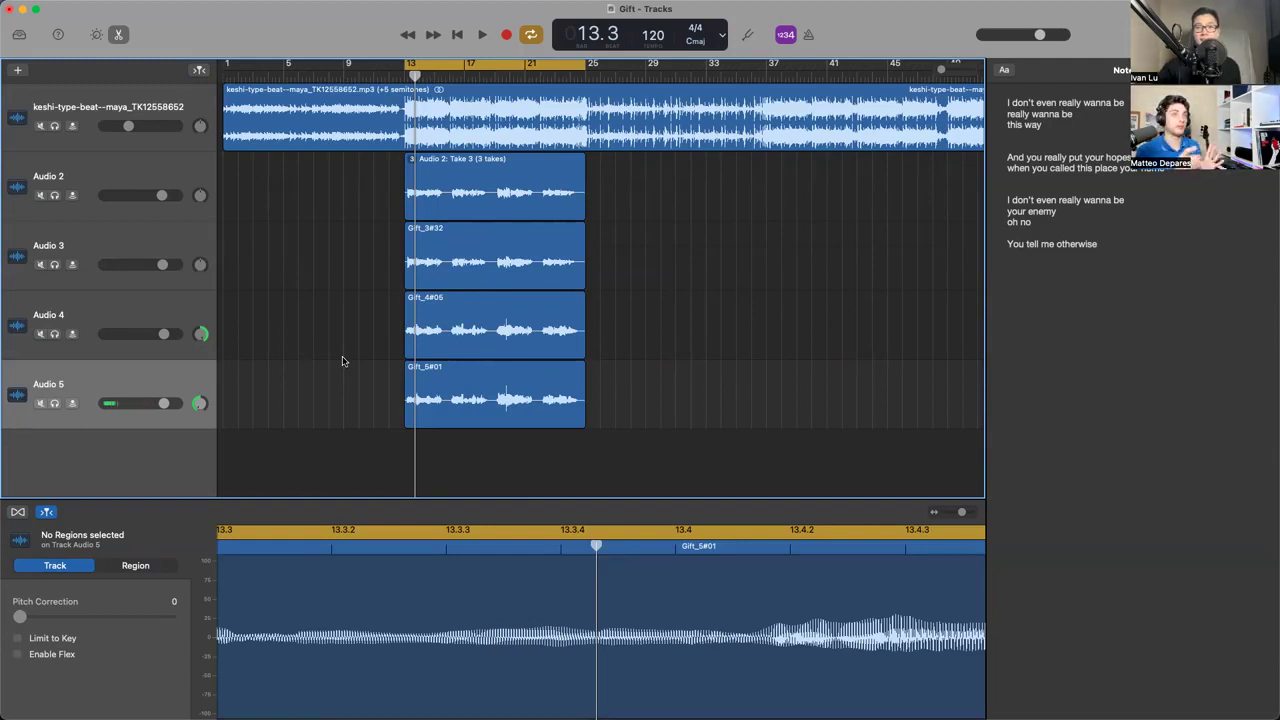
Lower the volumes of Audio 4 and Audio 5 to a matching level well below Audio 2 and Audio 3
left_click(165, 334)
left_click_drag(162, 334, 136, 334)
left_click_drag(164, 403, 137, 403)
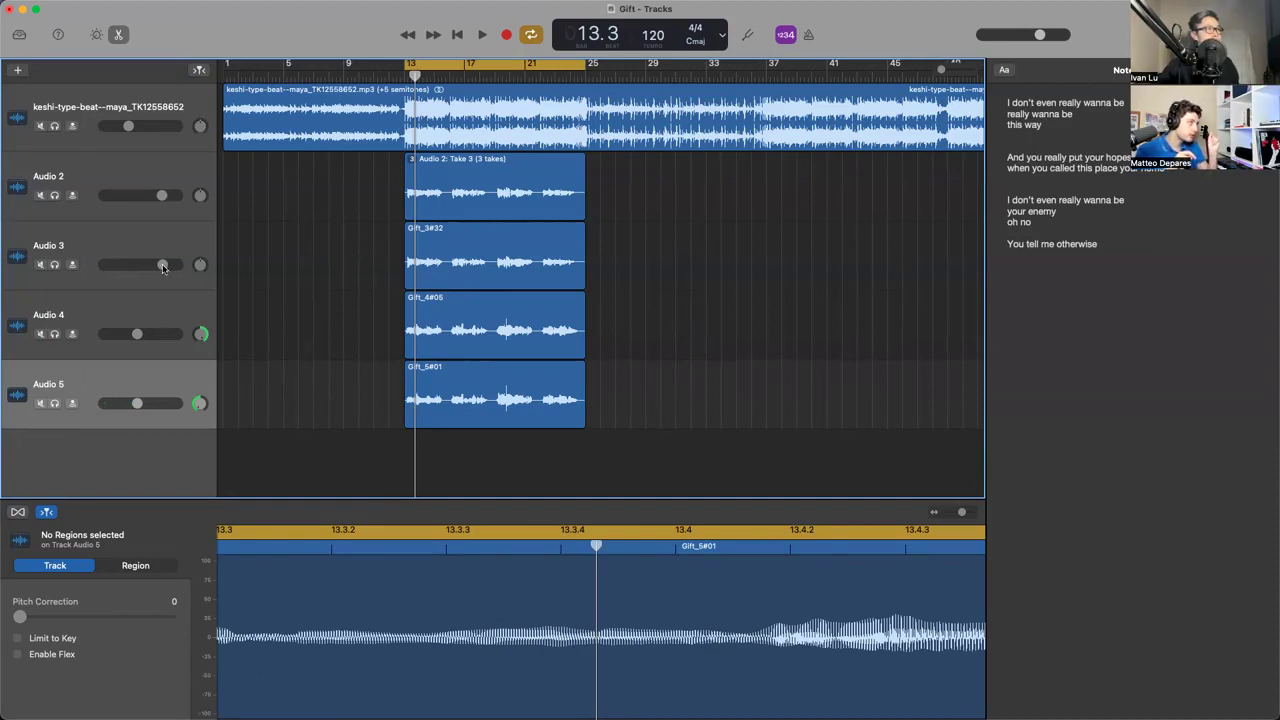
Raise Audio 2's volume slightly above Audio 3's and play back the cycle area to check the vocal balance
mouse_move(162, 195)
left_click_drag(162, 195, 168, 197)
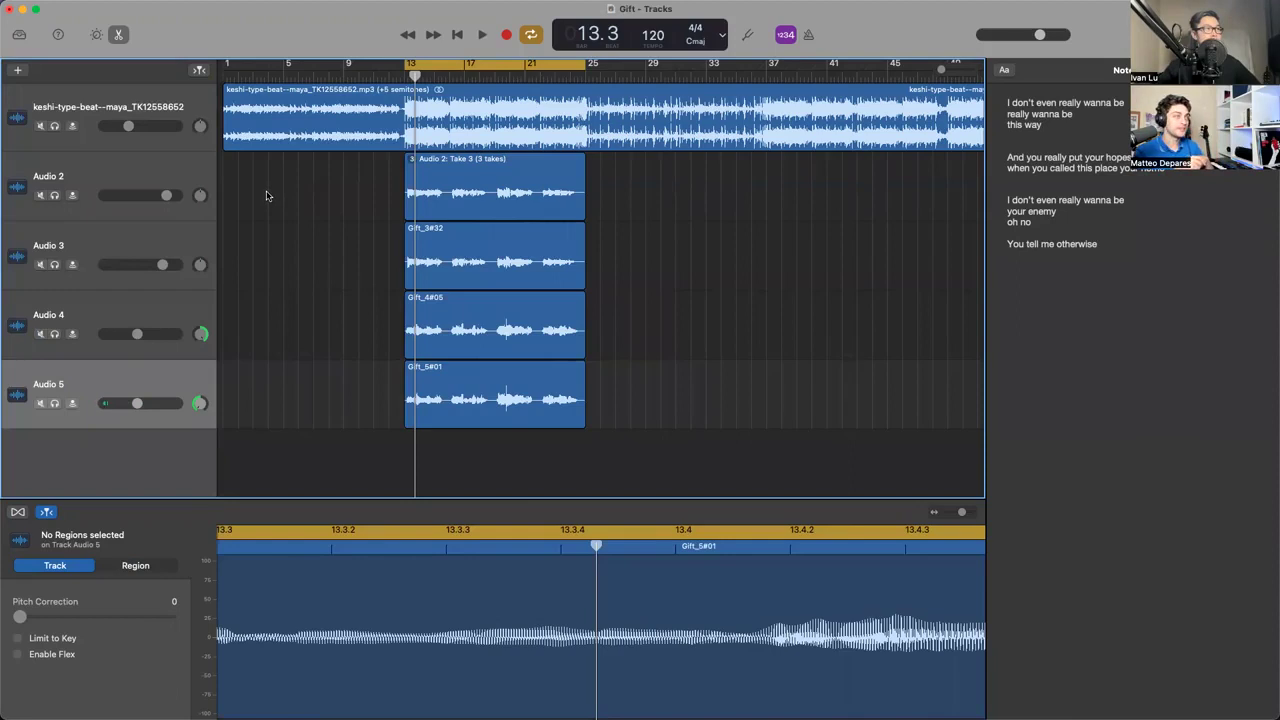
key("space")
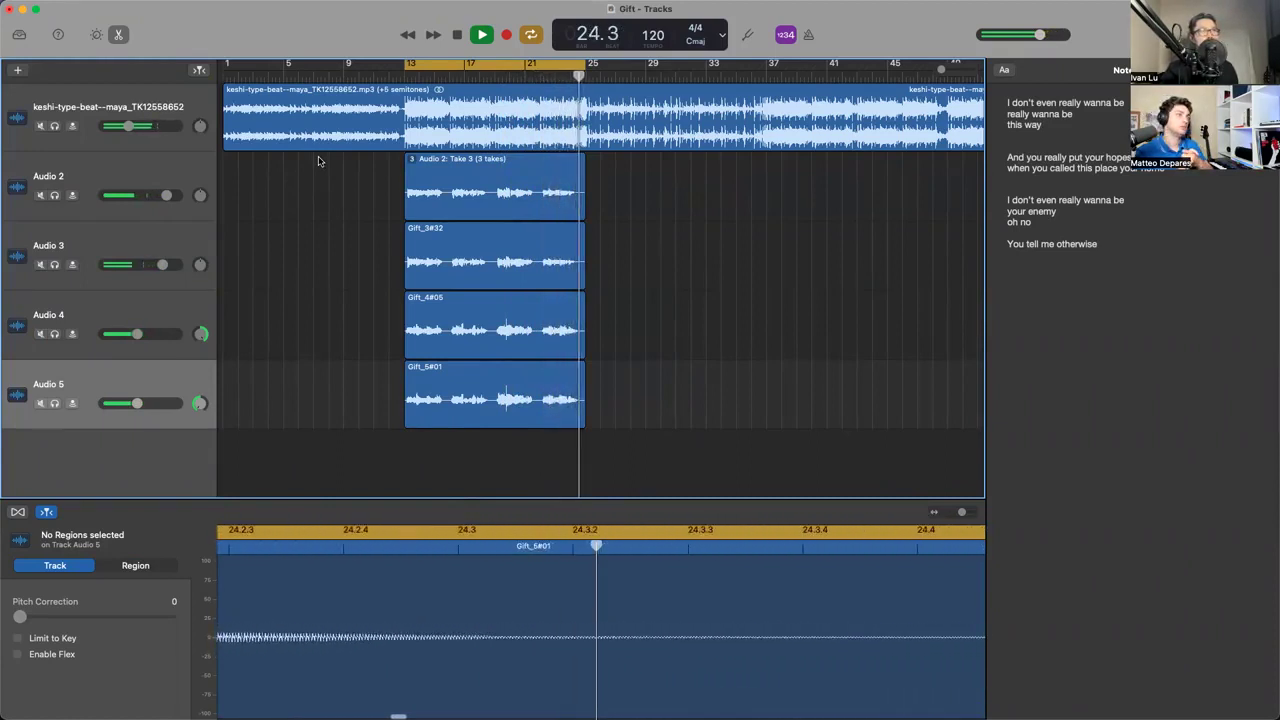
key("space")
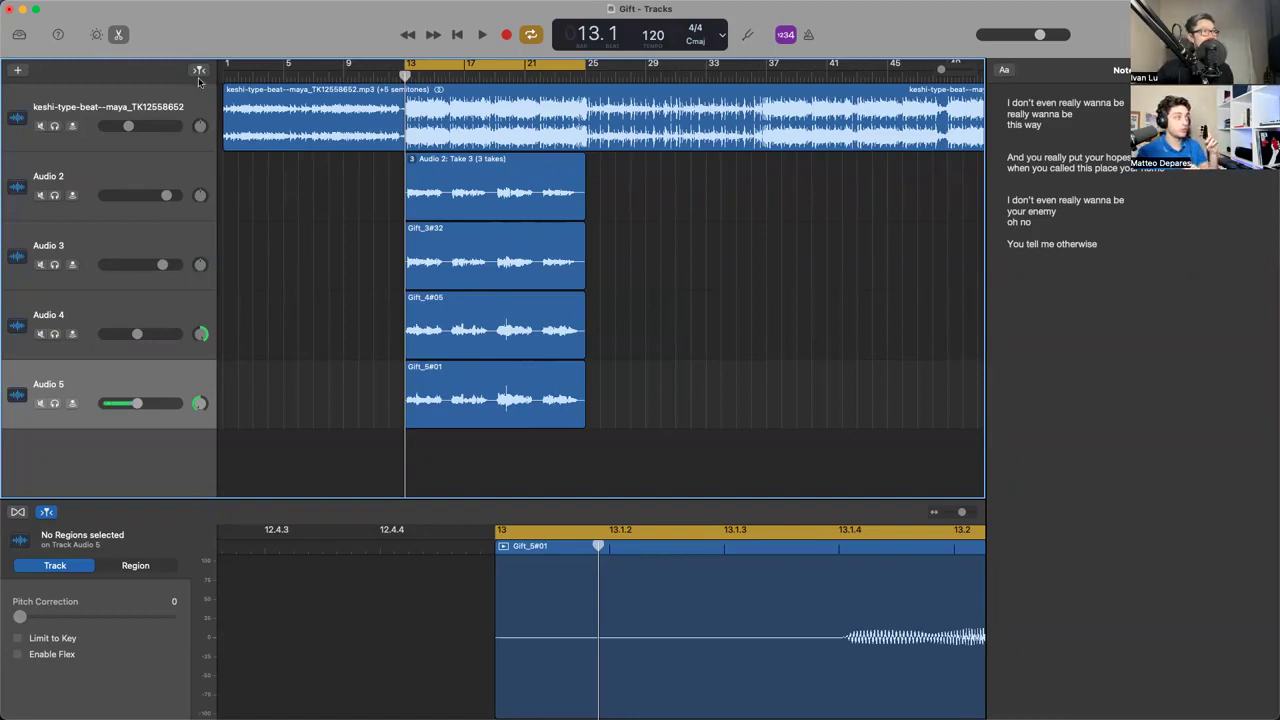
Apply the Natural Vocal voice preset from the Library to the Audio 2 track and play back the cycle area
left_click(122, 188)
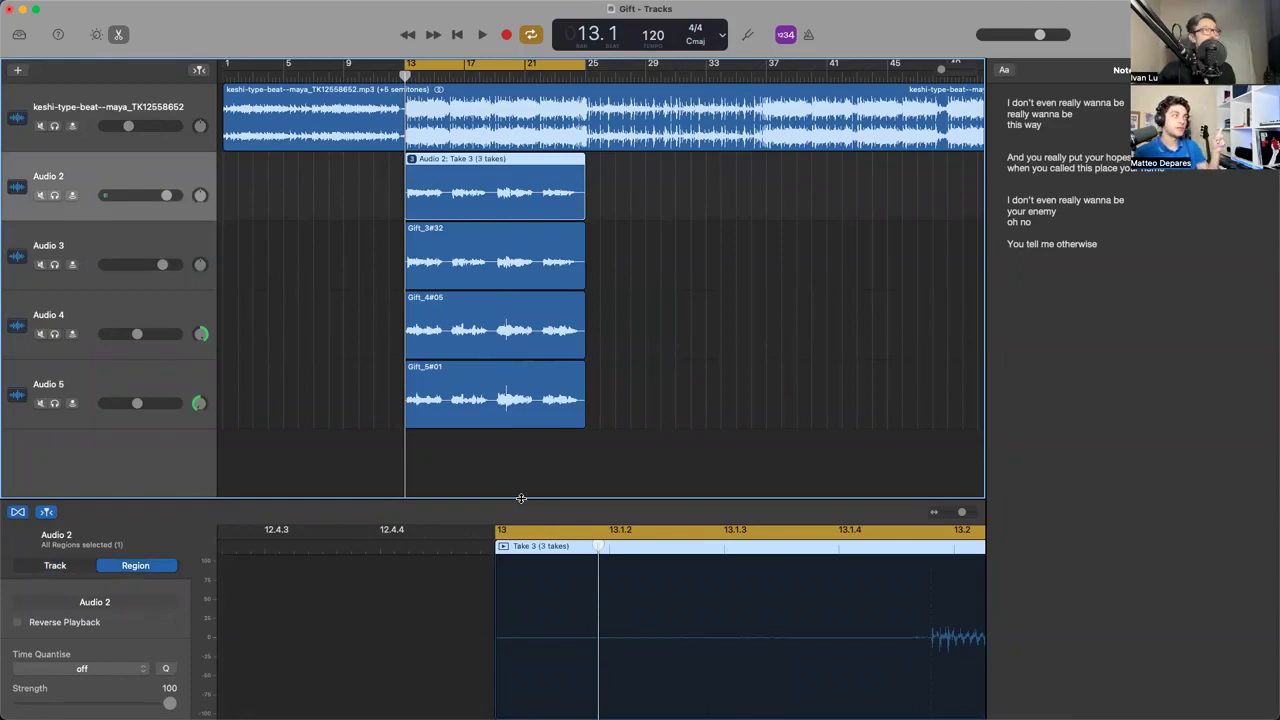
left_click(20, 35)
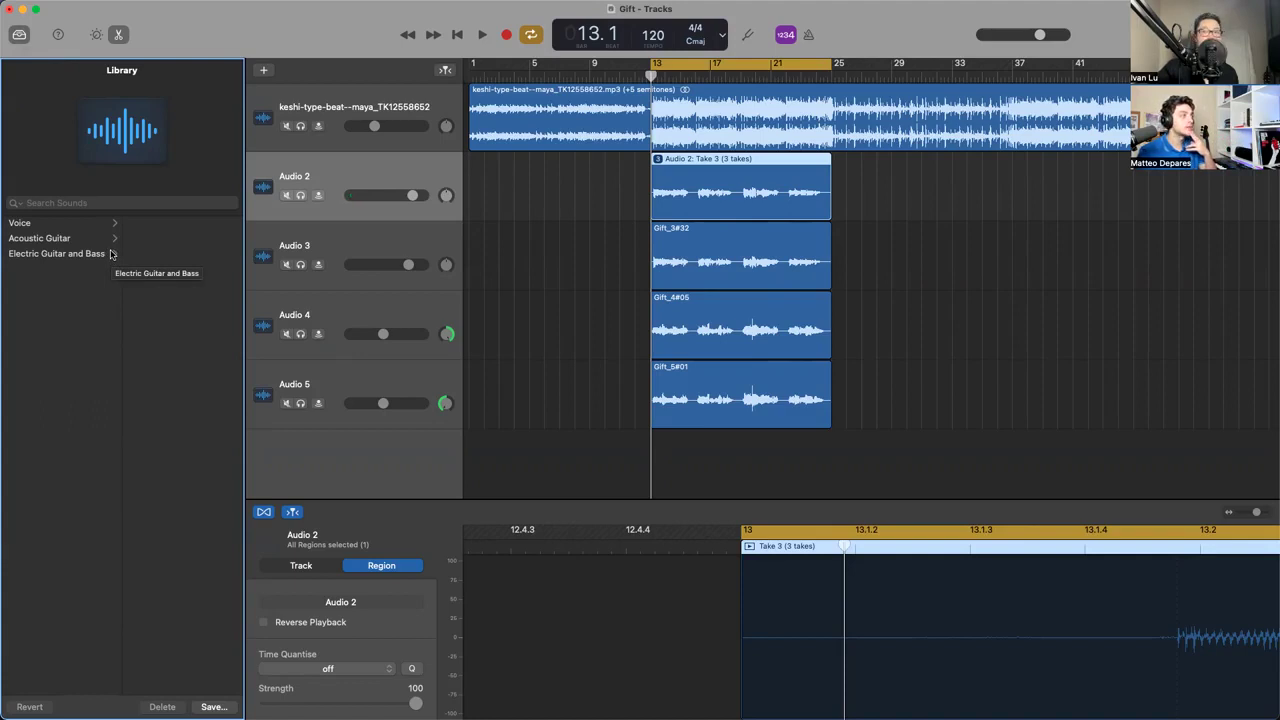
left_click(88, 223)
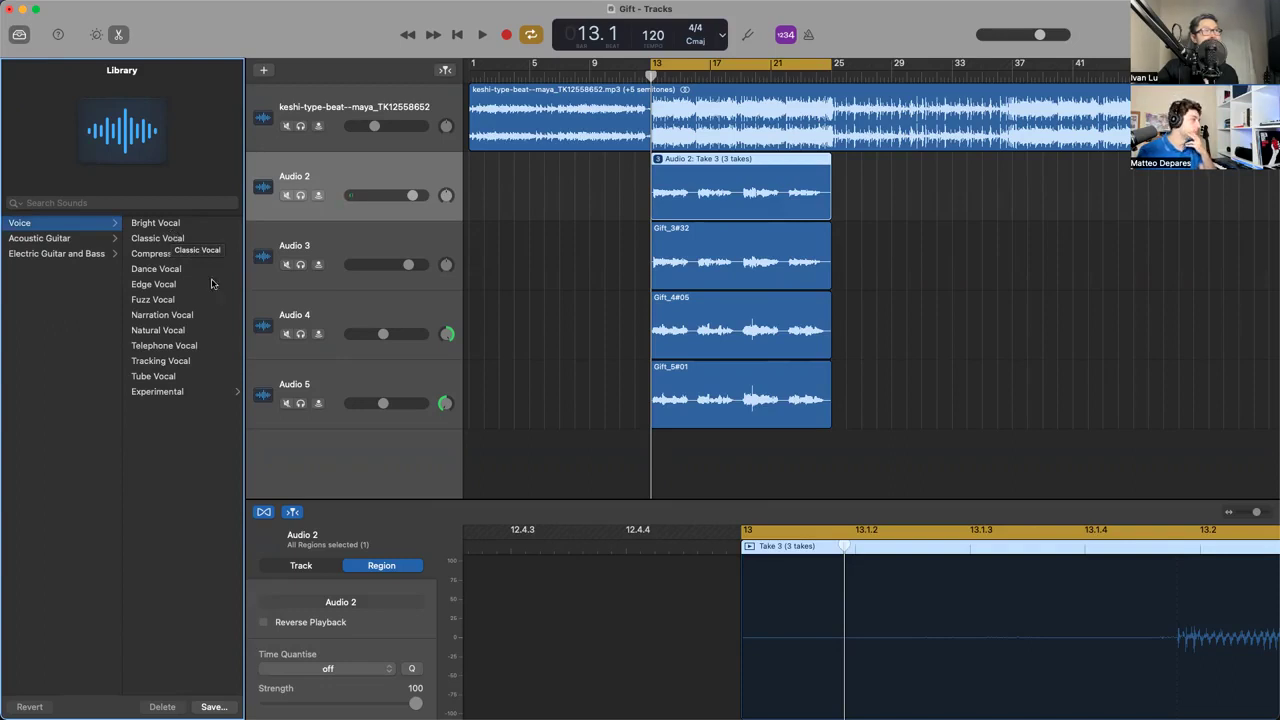
left_click(198, 331)
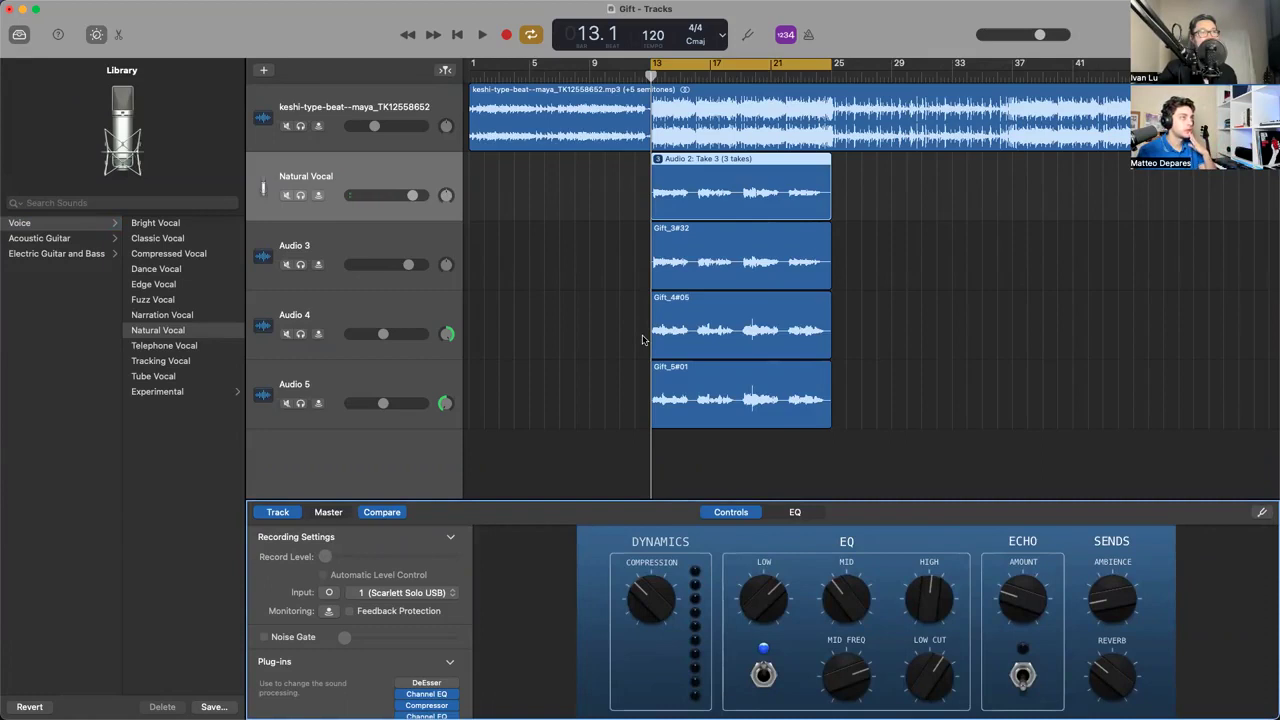
key("space")
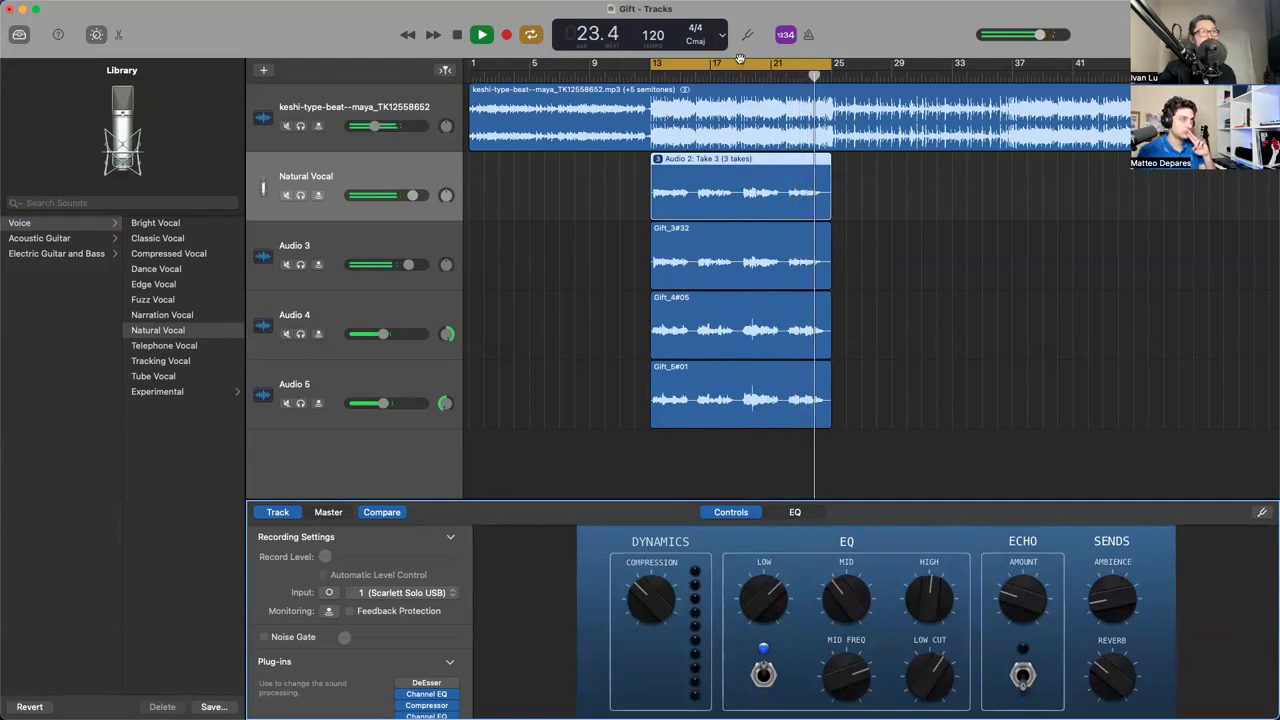
key("space")
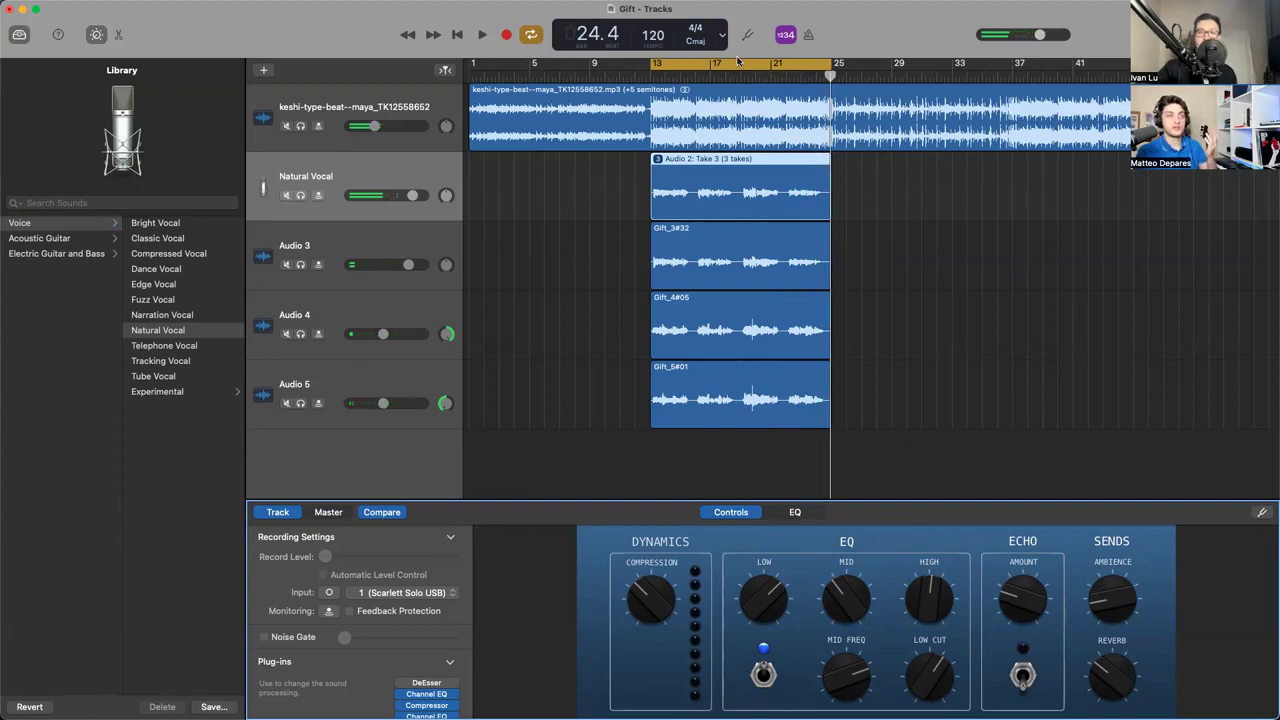